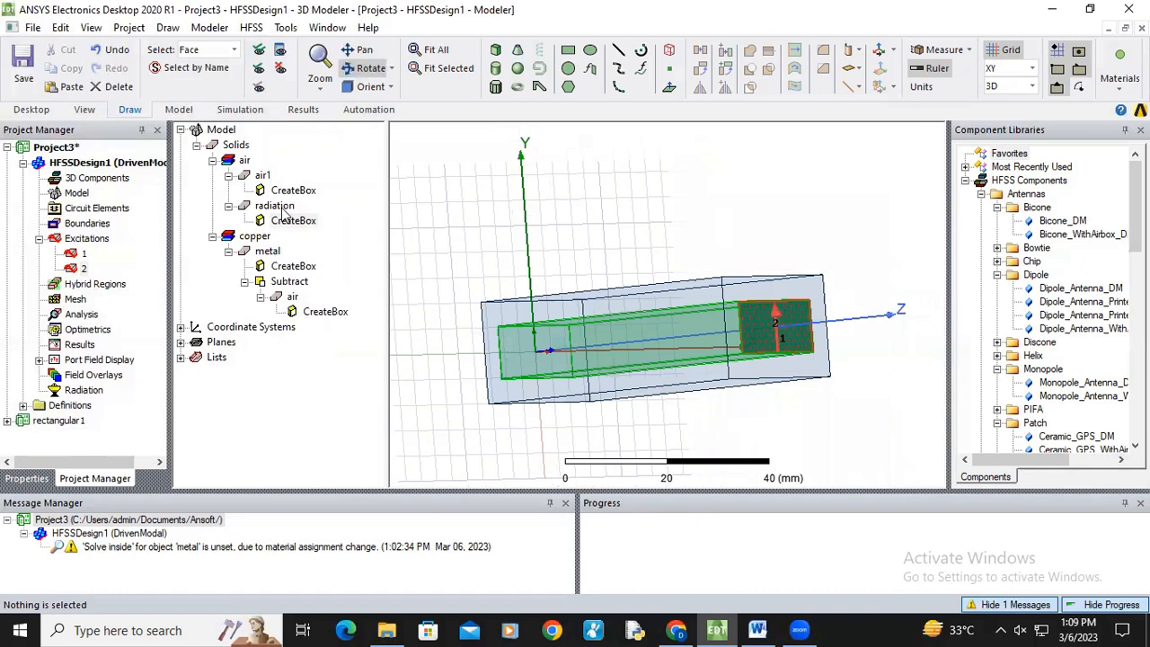
# Open the HFSSDesign1 model in the rectangular1 project and inspect the material properties of its Air1 box.
pyautogui.moveTo(636, 323); pyautogui.dragTo(503, 279)
pyautogui.moveTo(644, 308); pyautogui.dragTo(747, 335)
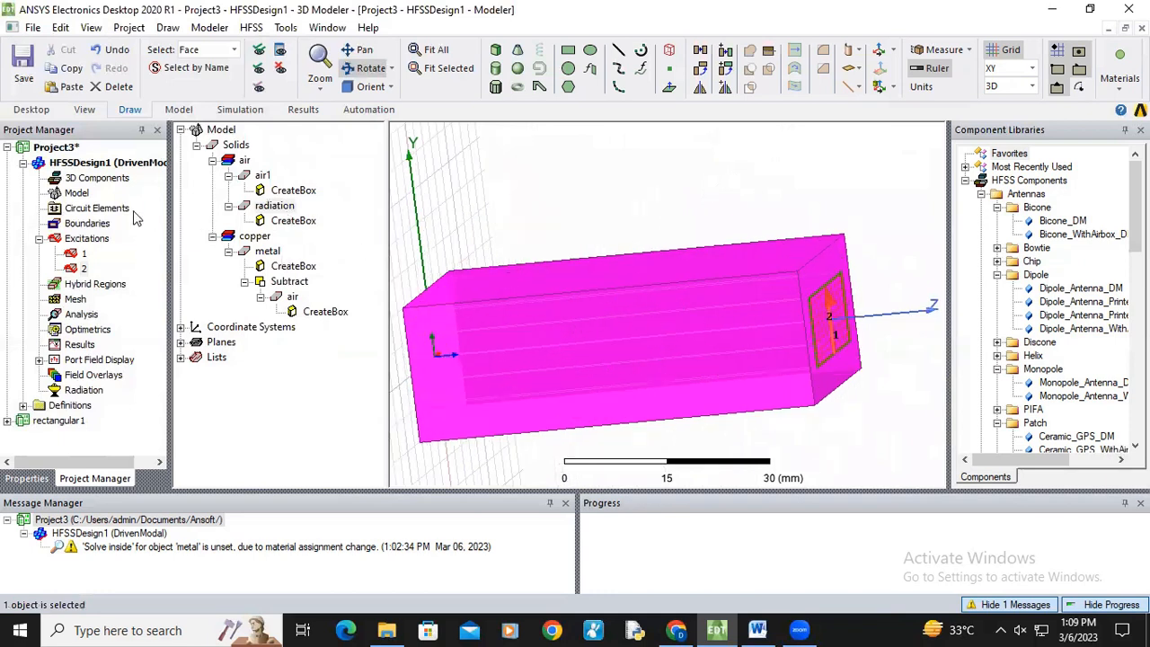
pyautogui.click(7, 420)
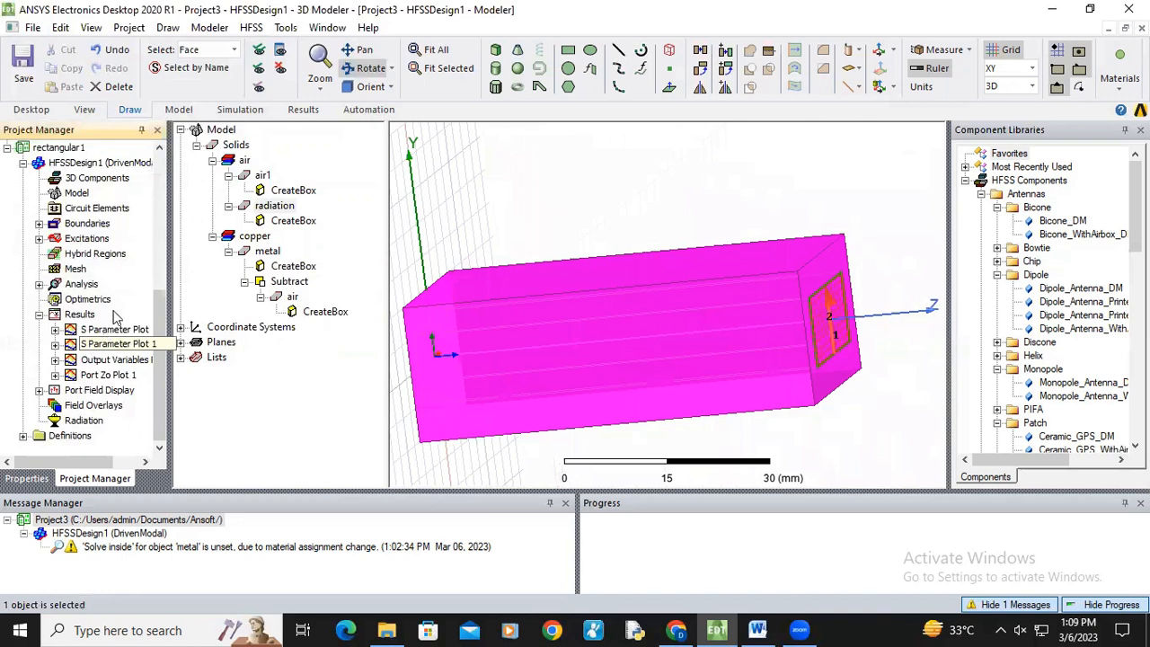
pyautogui.doubleClick(87, 164)
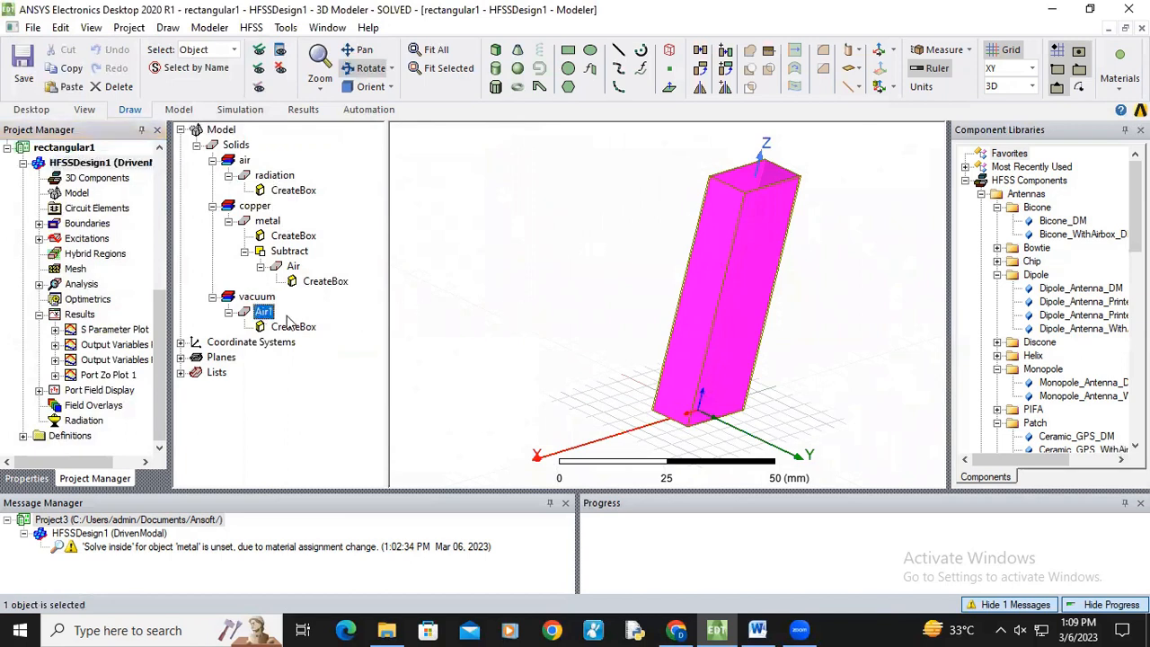
pyautogui.click(258, 298)
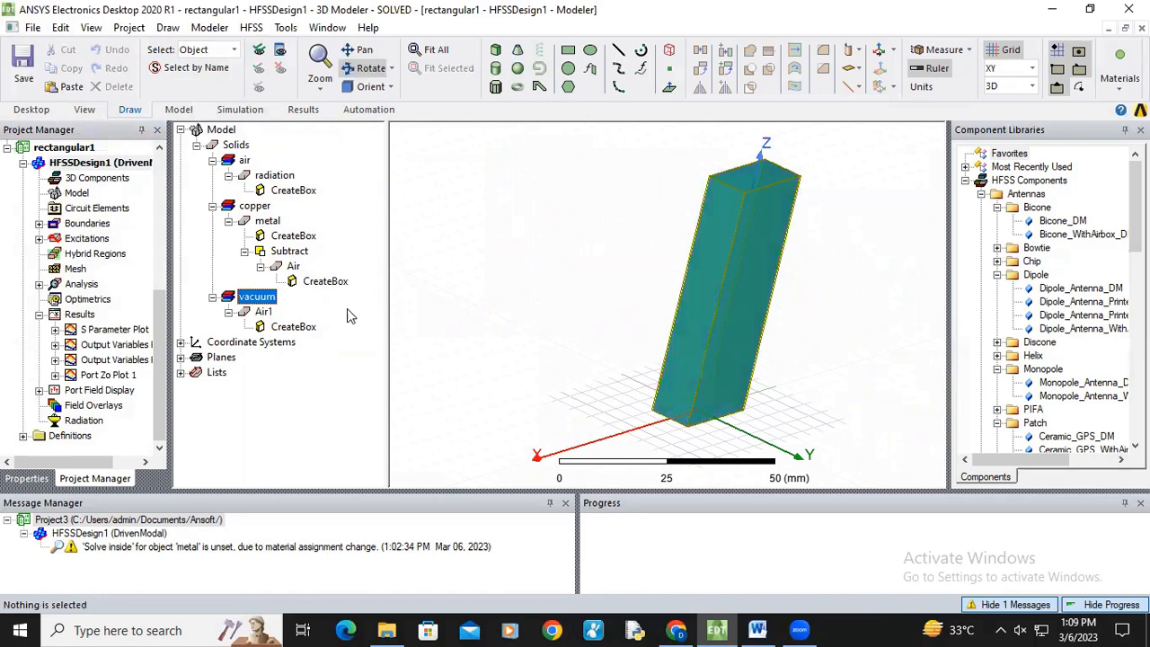
pyautogui.moveTo(655, 310); pyautogui.dragTo(720, 235)
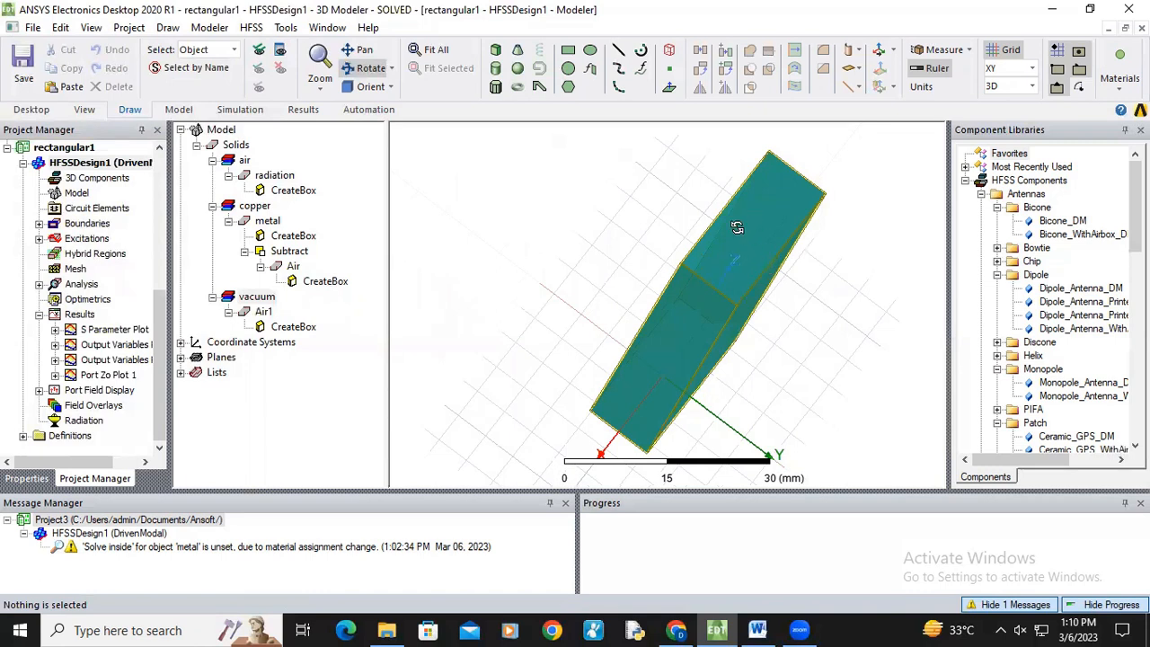
pyautogui.doubleClick(264, 315)
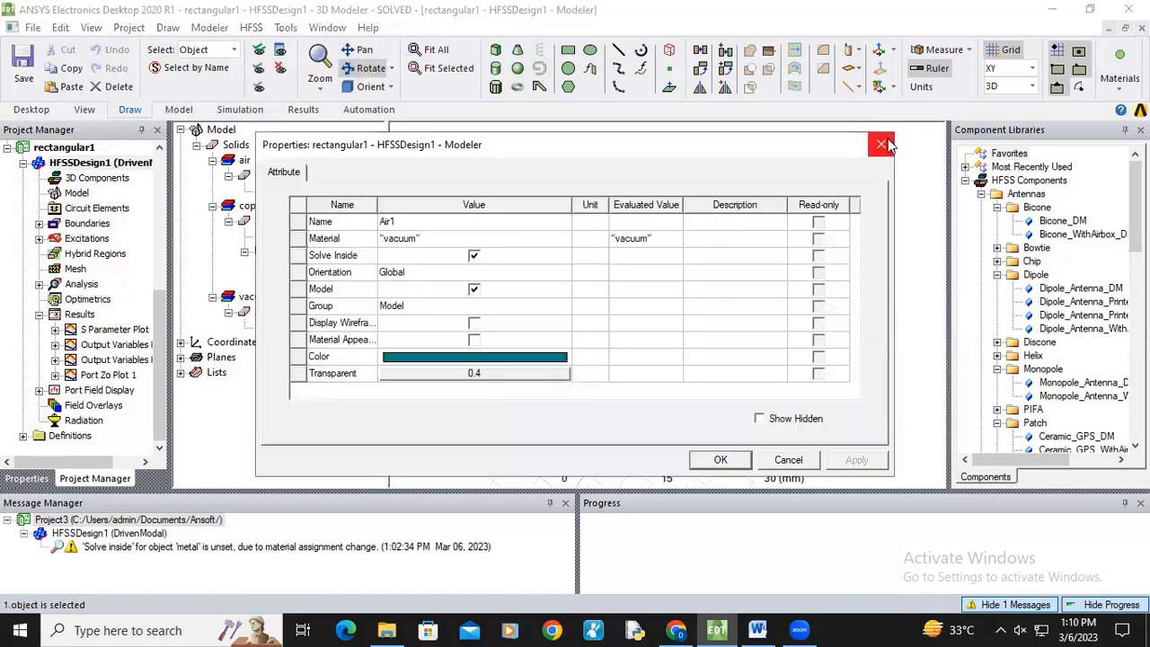
pyautogui.click(882, 145)
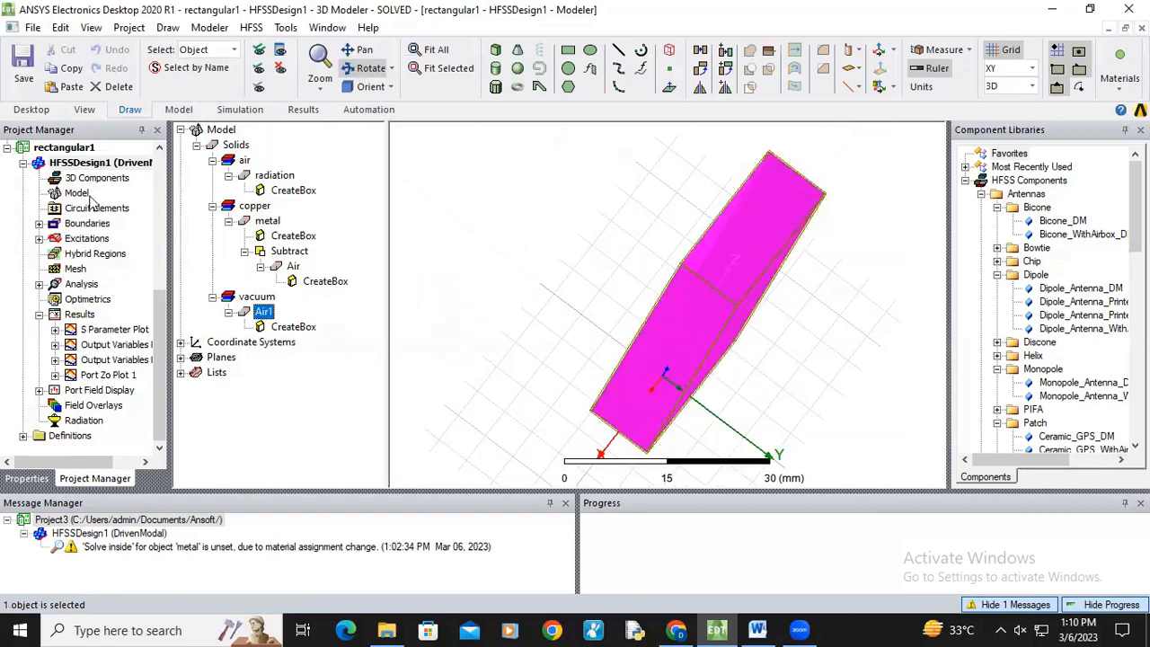
# In Project3's HFSSDesign1, change the material of the air1 box to vacuum.
pyautogui.click(9, 147)
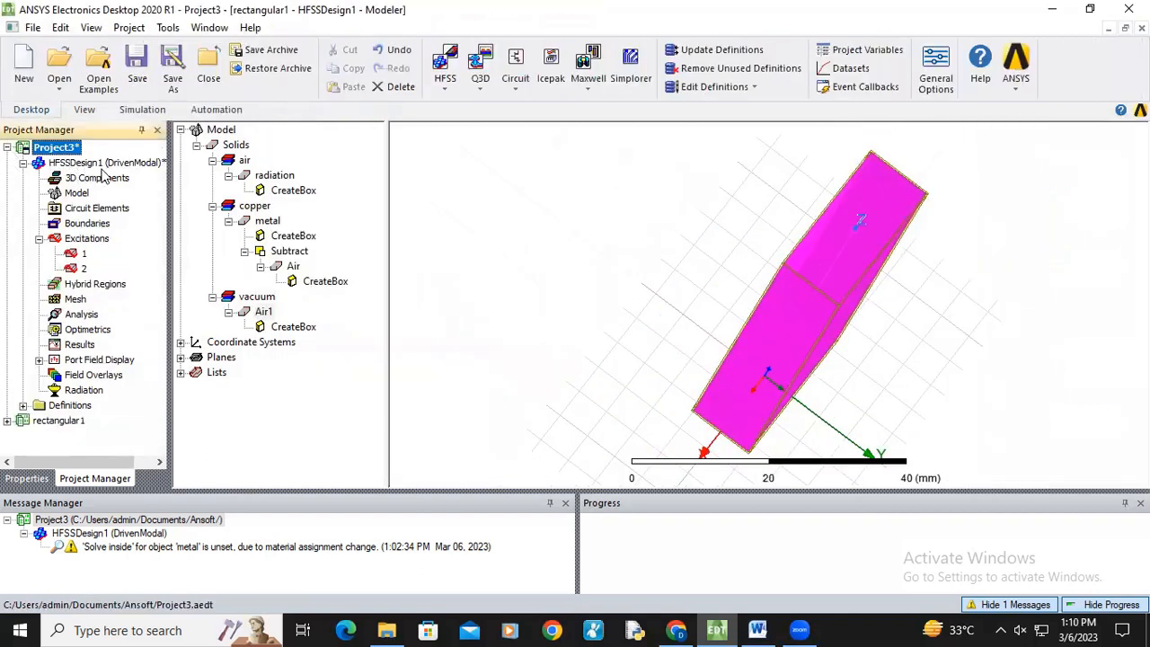
pyautogui.doubleClick(103, 164)
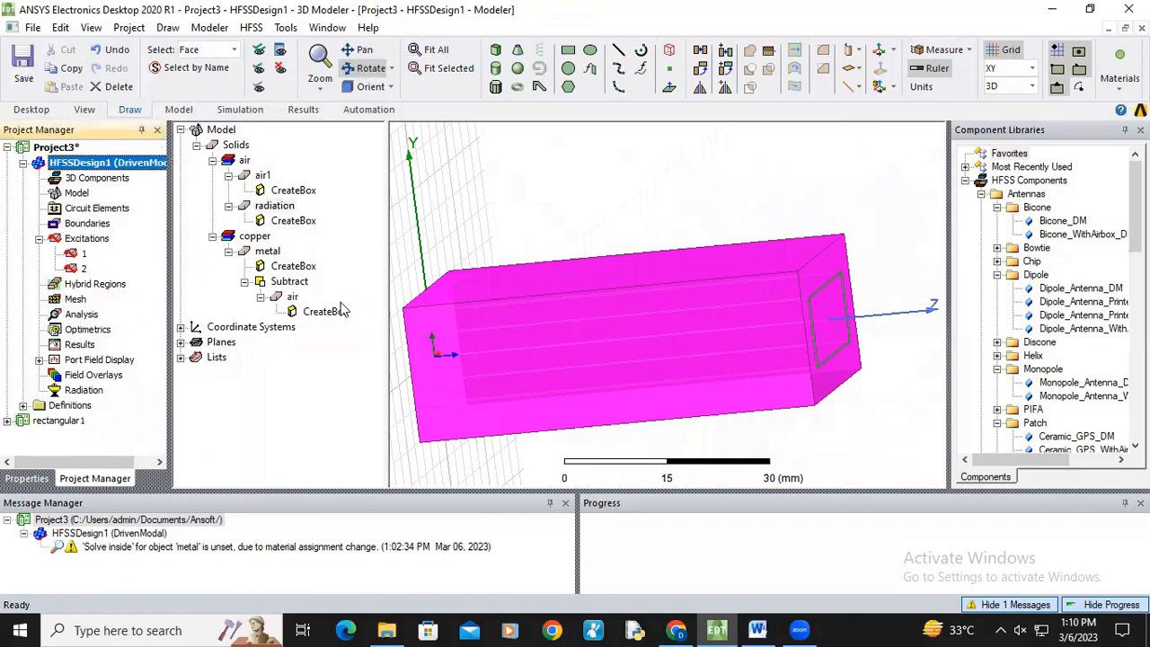
pyautogui.click(262, 176)
pyautogui.moveTo(786, 339); pyautogui.dragTo(719, 349)
pyautogui.scroll(1, 757, 321)
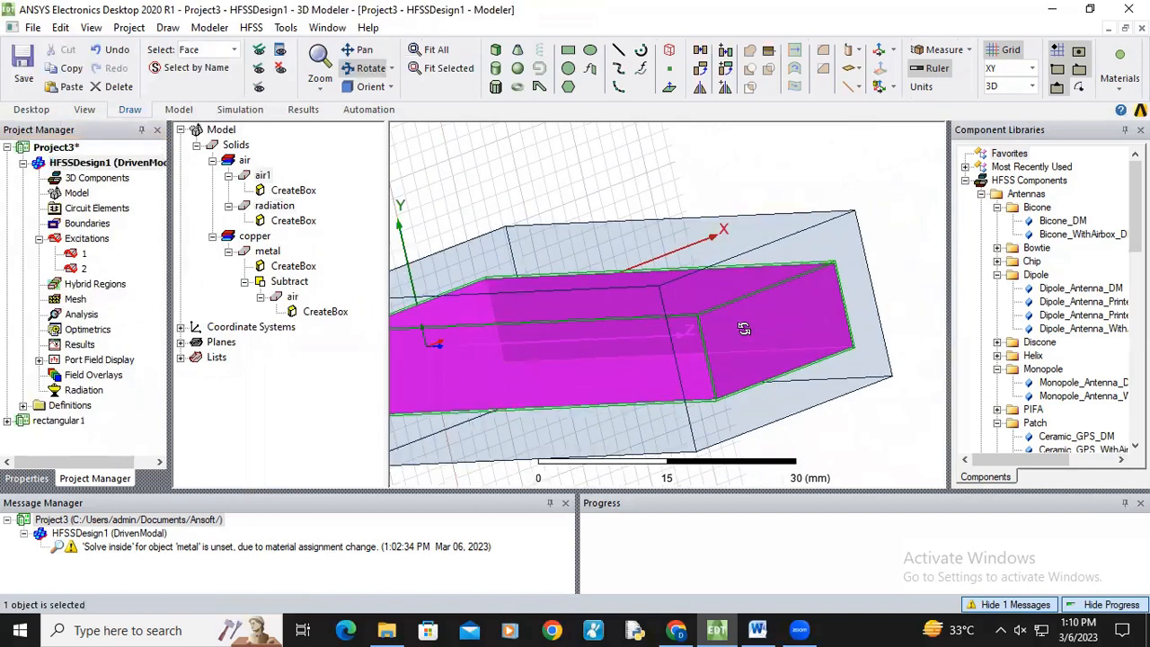
pyautogui.doubleClick(262, 176)
pyautogui.click(395, 239)
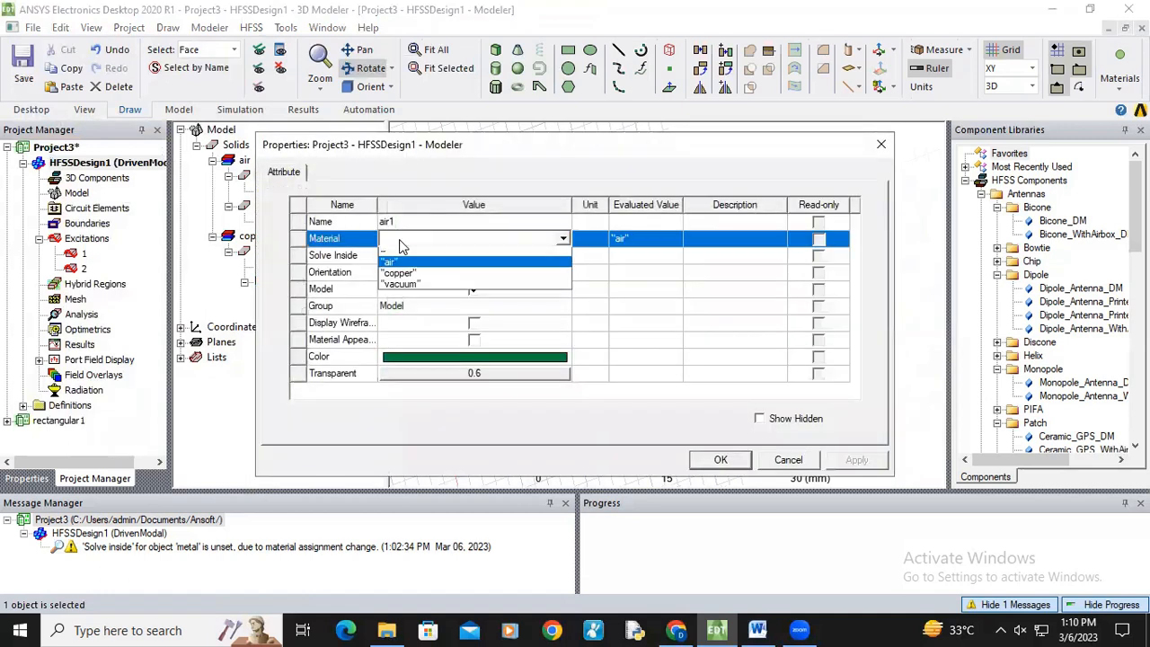
pyautogui.click(402, 298)
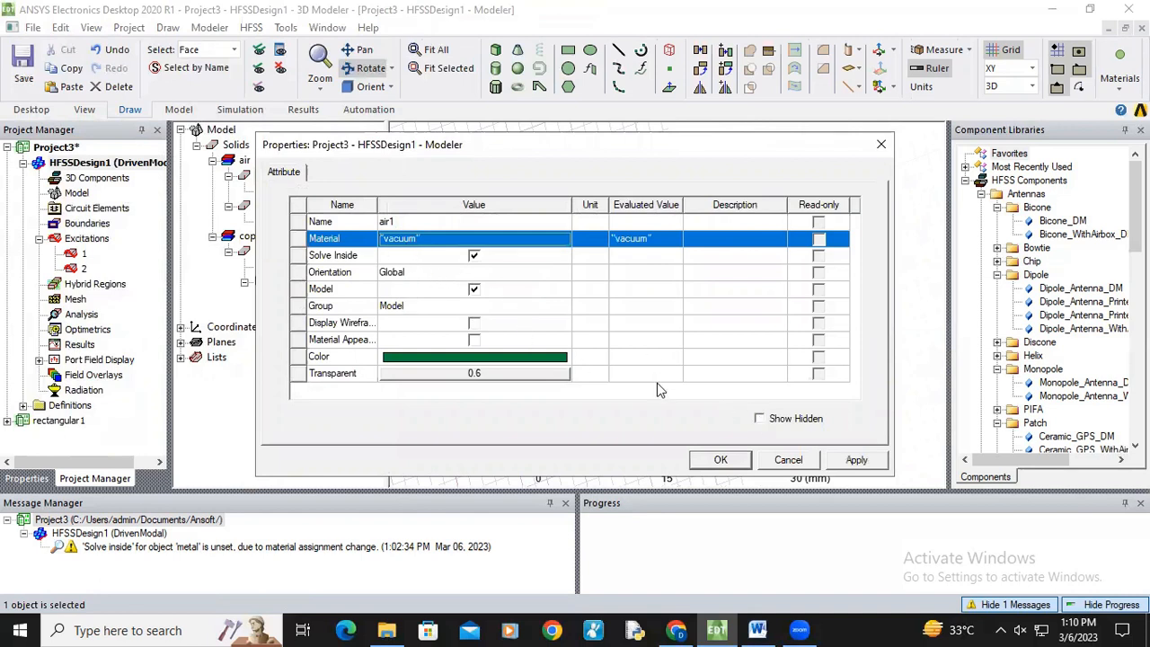
pyautogui.click(720, 459)
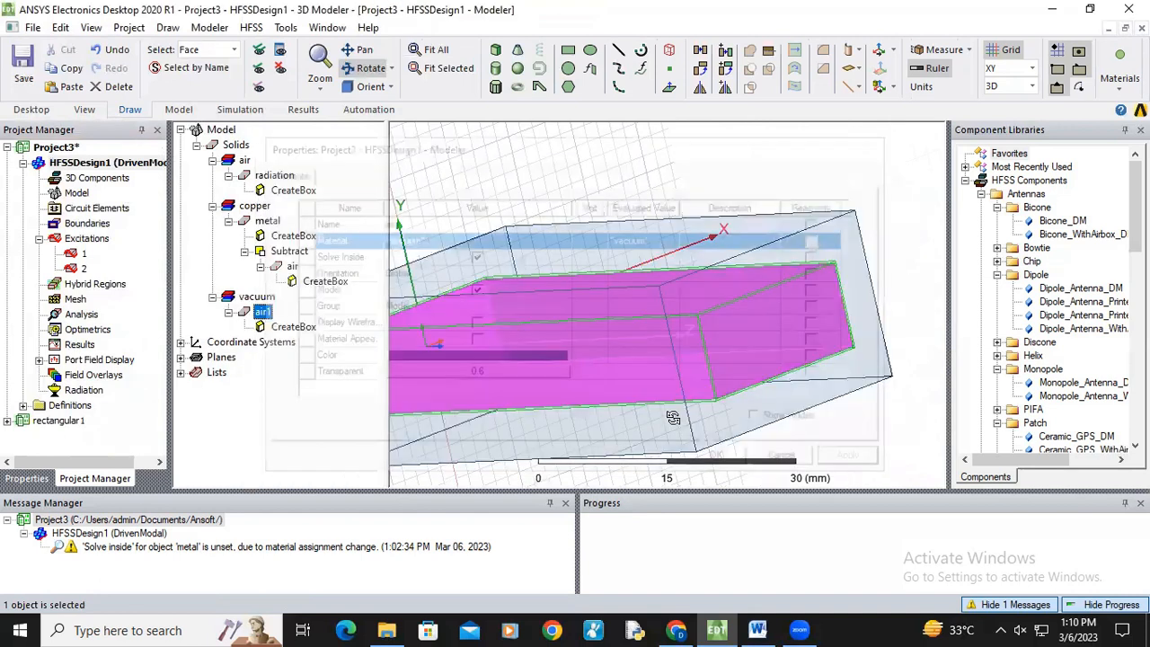
# Run a validation check on Project3's HFSSDesign1 and review the status of each category.
pyautogui.scroll(-3, 599, 329)
pyautogui.moveTo(599, 329); pyautogui.dragTo(487, 315)
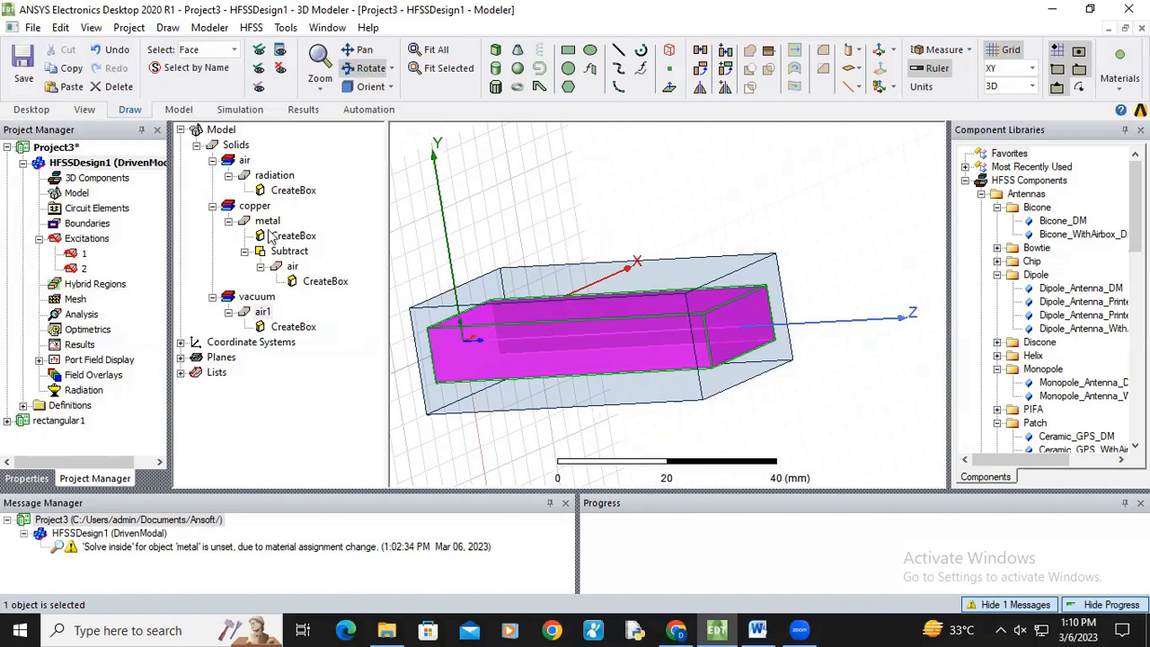
pyautogui.moveTo(617, 329); pyautogui.dragTo(467, 191)
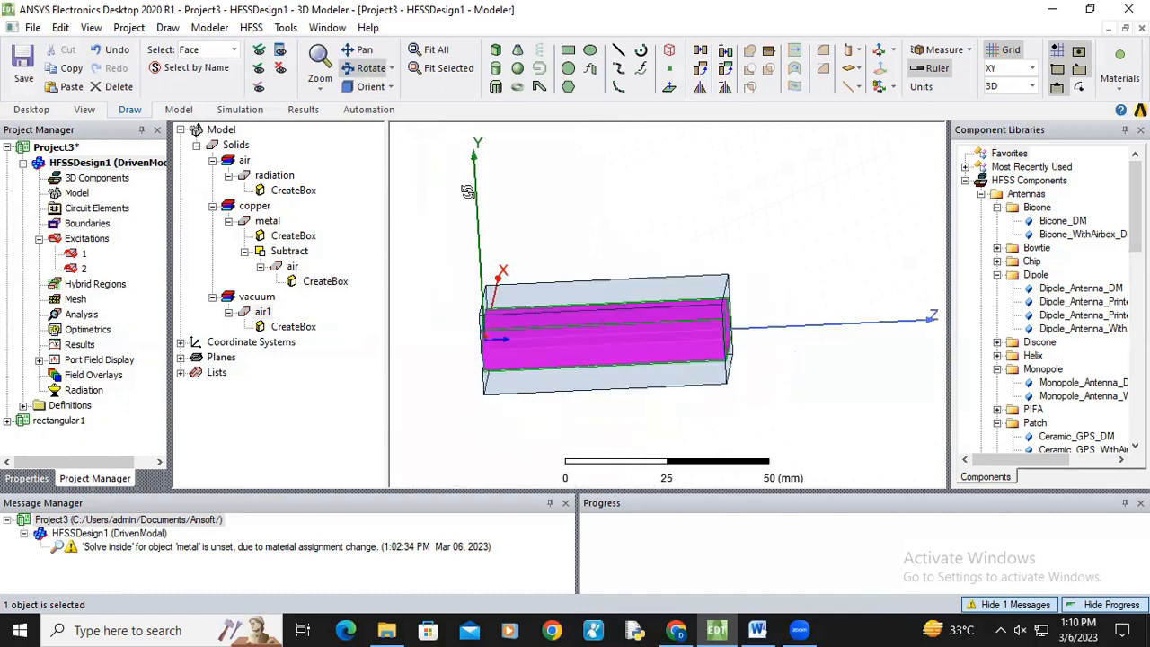
pyautogui.click(252, 28)
pyautogui.press('Return')
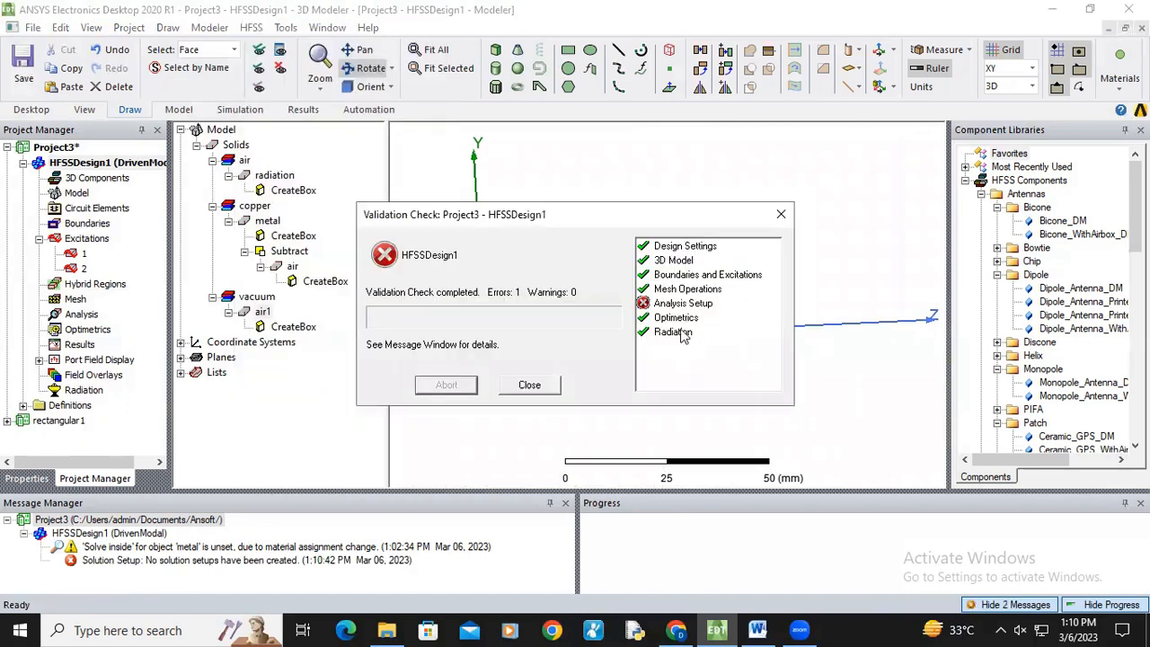
pyautogui.click(532, 385)
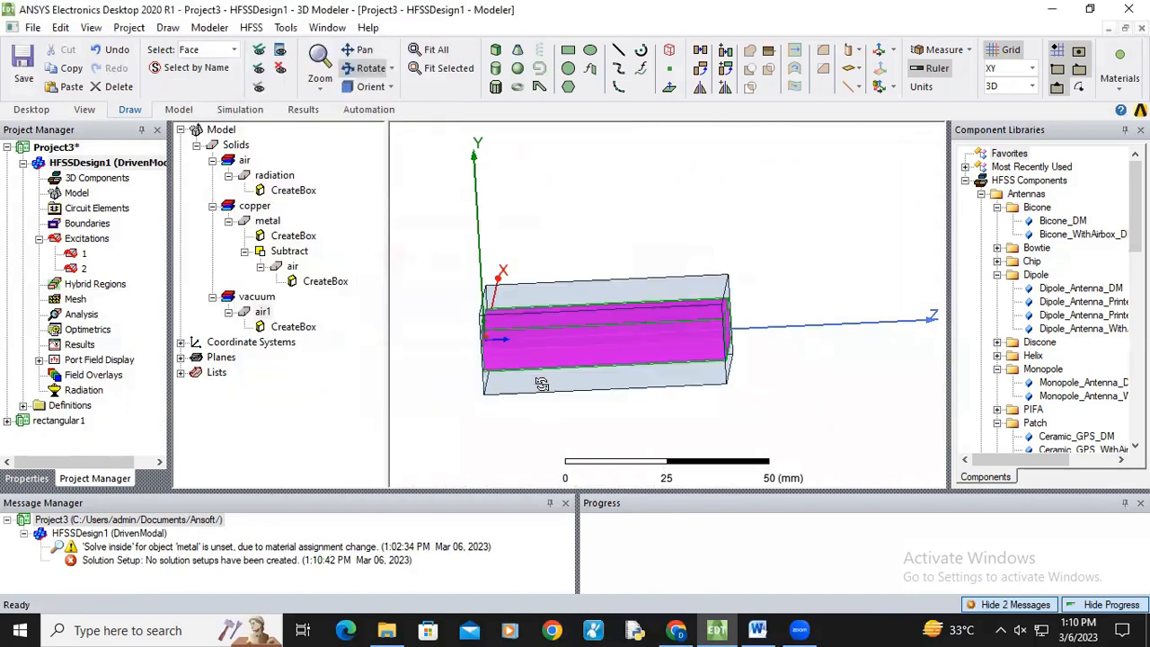
# Add an advanced solution setup at 10 GHz with an interpolating linear-count sweep from 5 GHz to 15 GHz using 401 points.
pyautogui.click(80, 315)
pyautogui.rightClick(82, 315)
pyautogui.moveTo(286, 351)
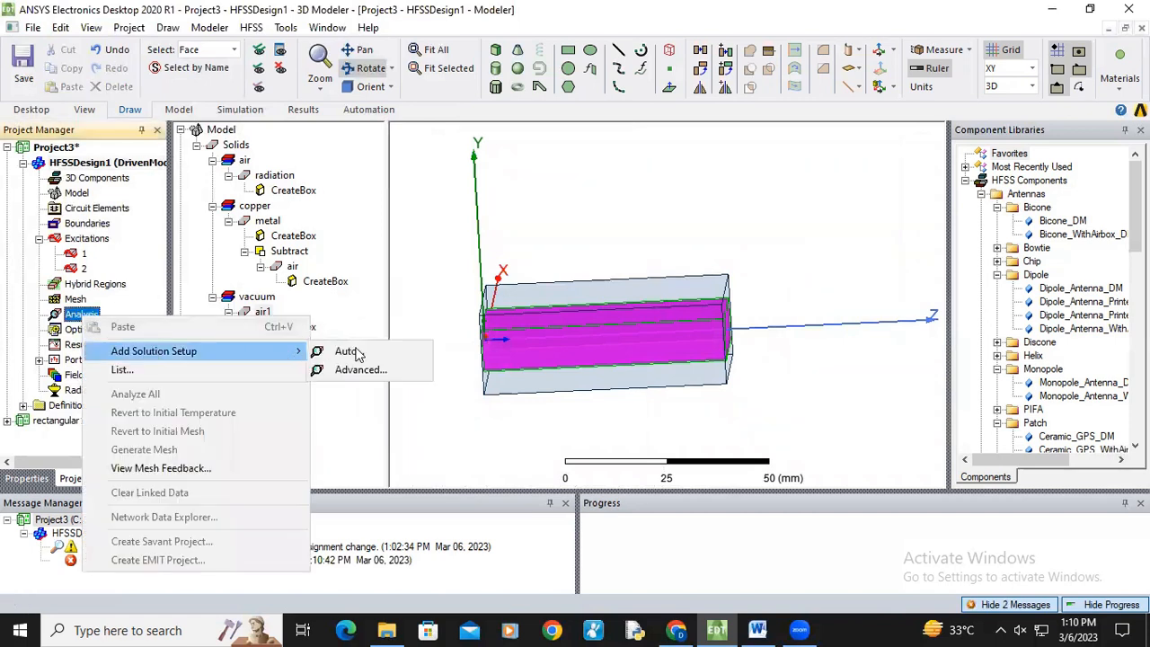
pyautogui.click(361, 370)
pyautogui.click(636, 177)
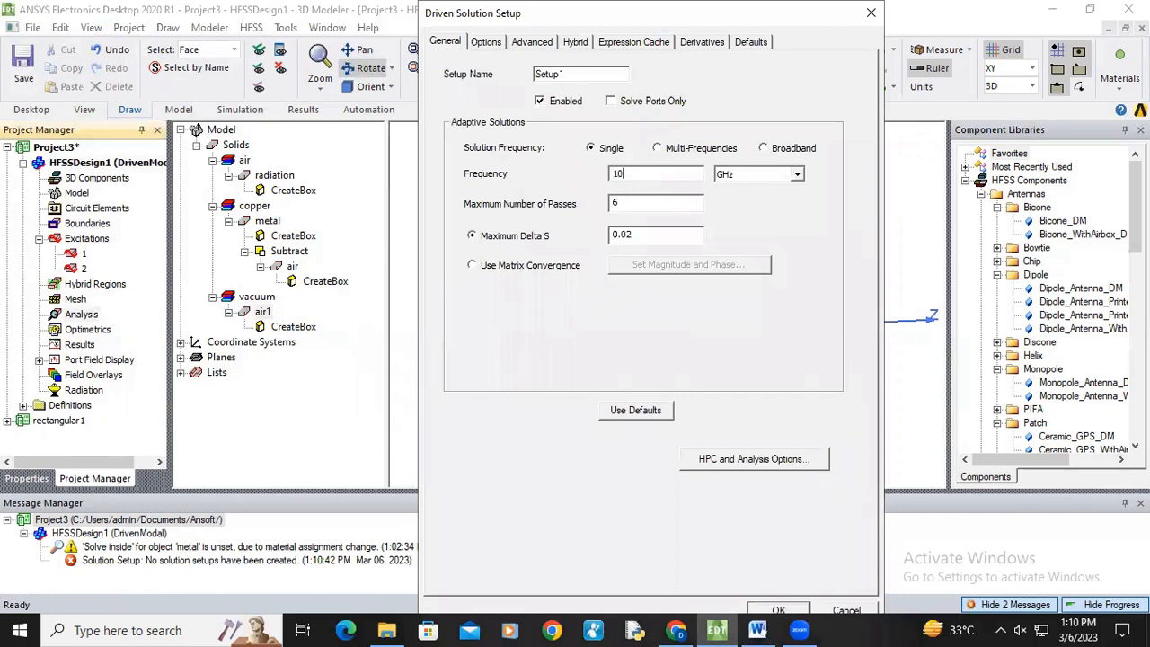
pyautogui.click(657, 200)
pyautogui.click(778, 610)
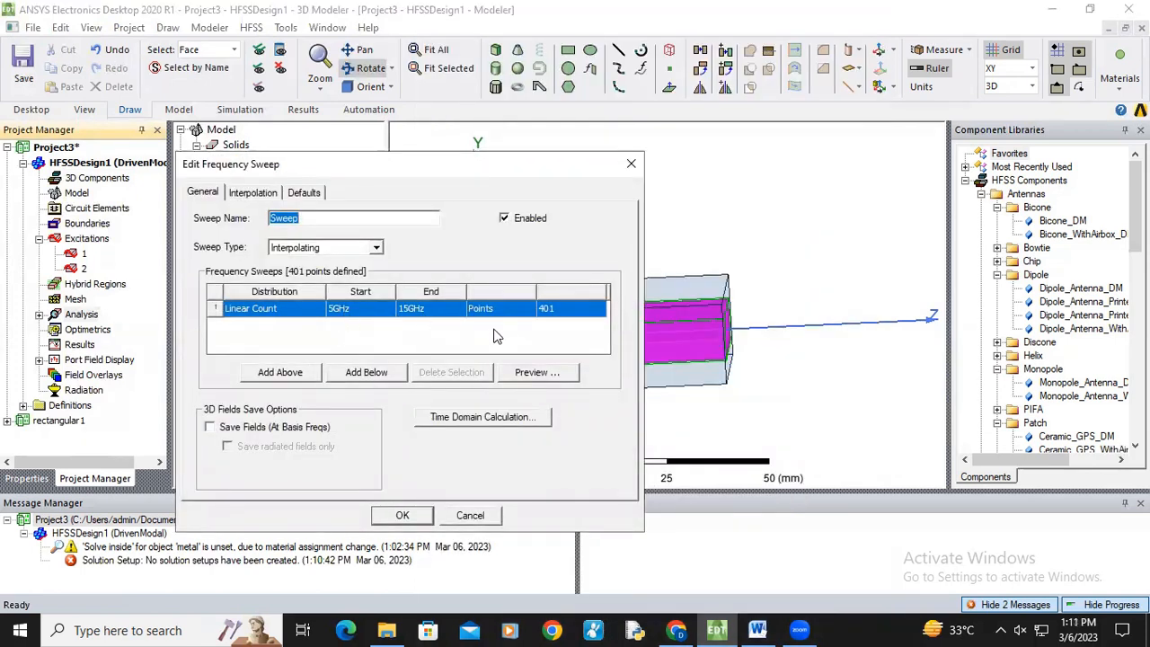
pyautogui.click(404, 516)
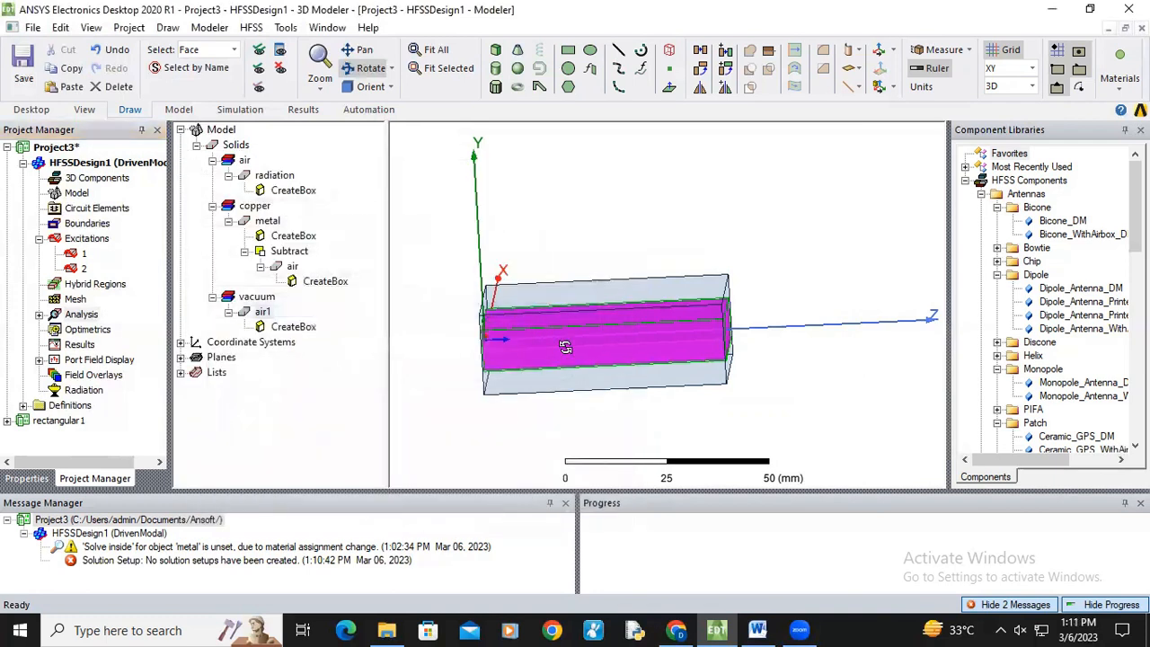
# Validate the design again with the solution setup and frequency sweep in place.
pyautogui.scroll(-2, 654, 341)
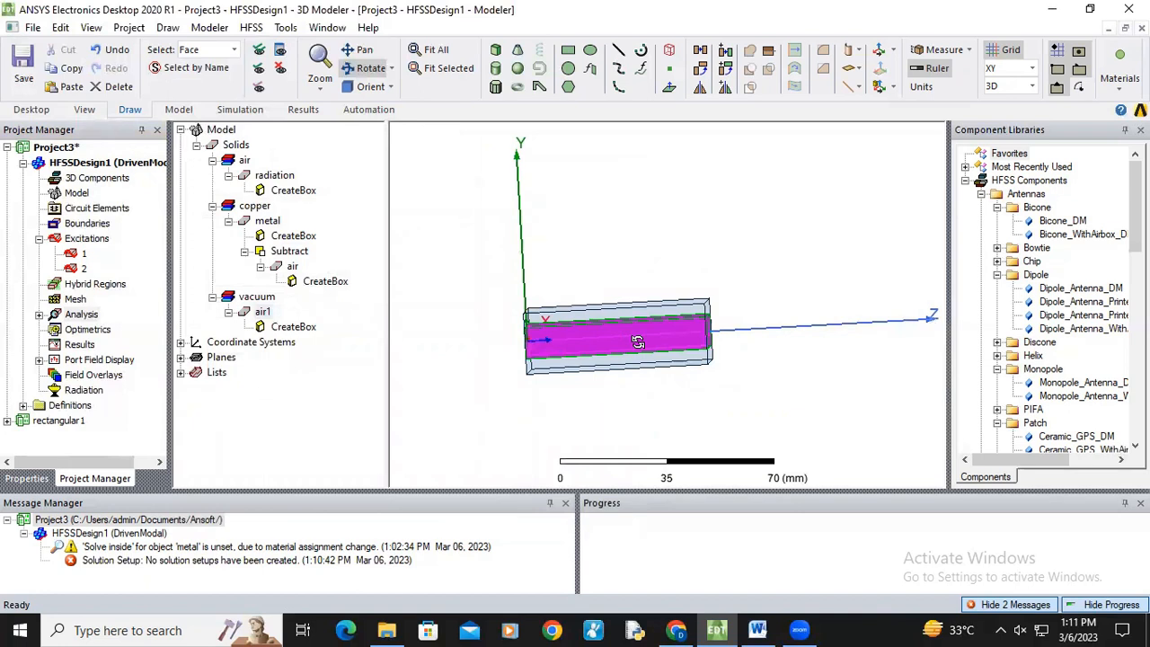
pyautogui.click(252, 28)
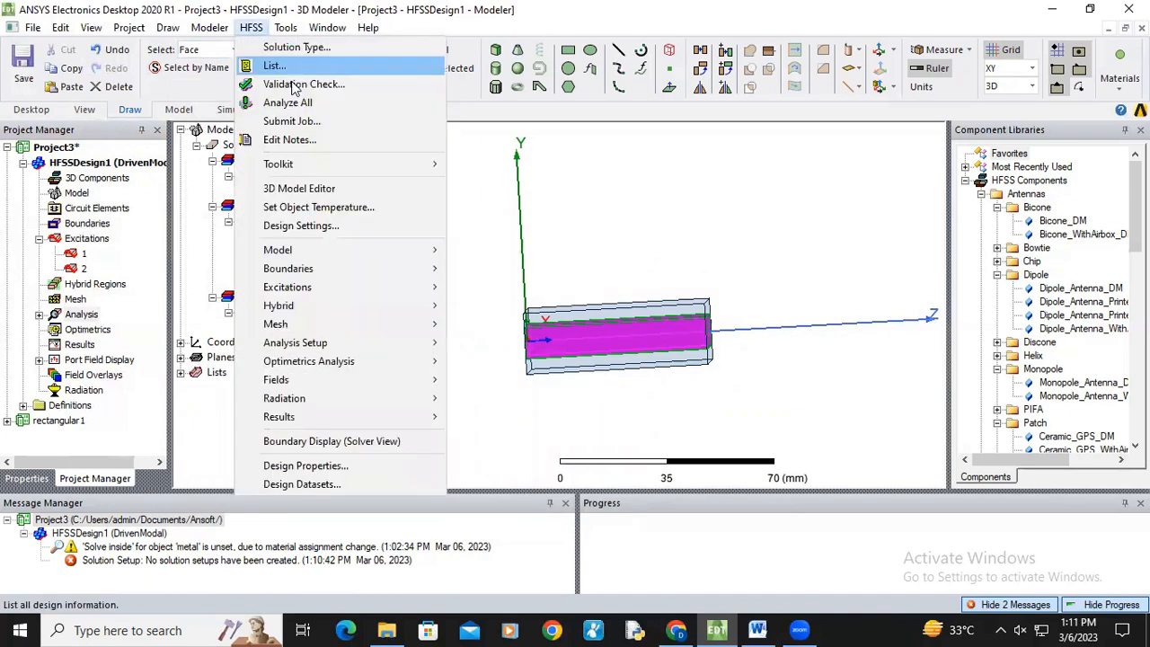
pyautogui.click(297, 84)
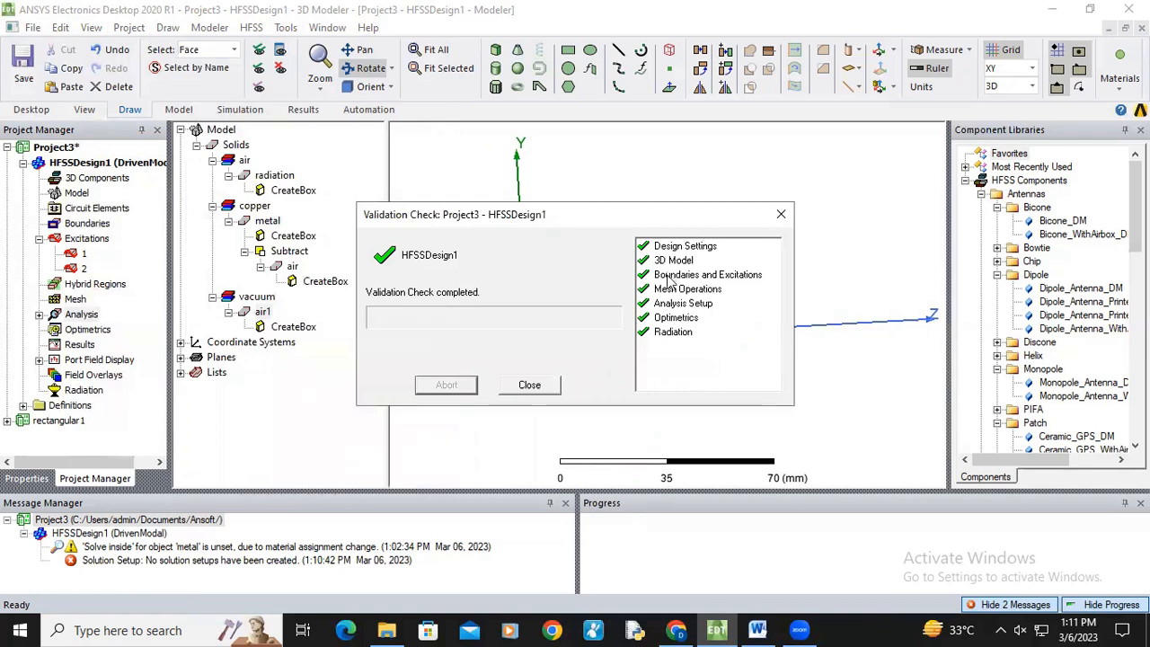
pyautogui.click(543, 386)
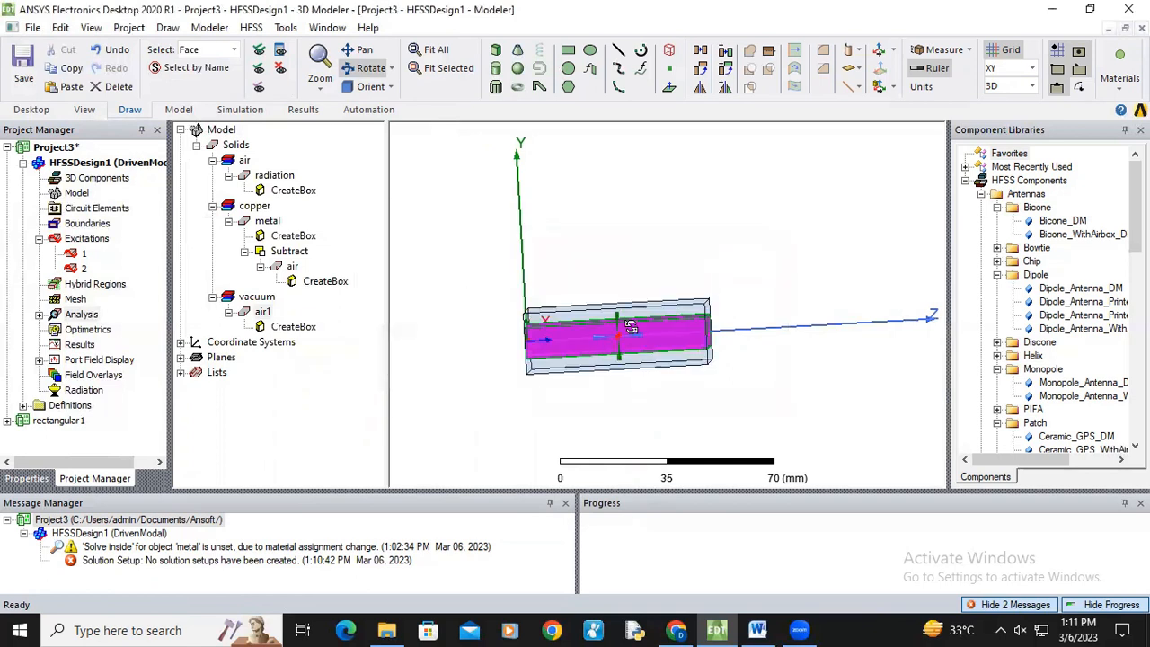
# Start analyzing all setups, saving the project as "Rectangular 1" in the Ansoft folder.
pyautogui.click(252, 28)
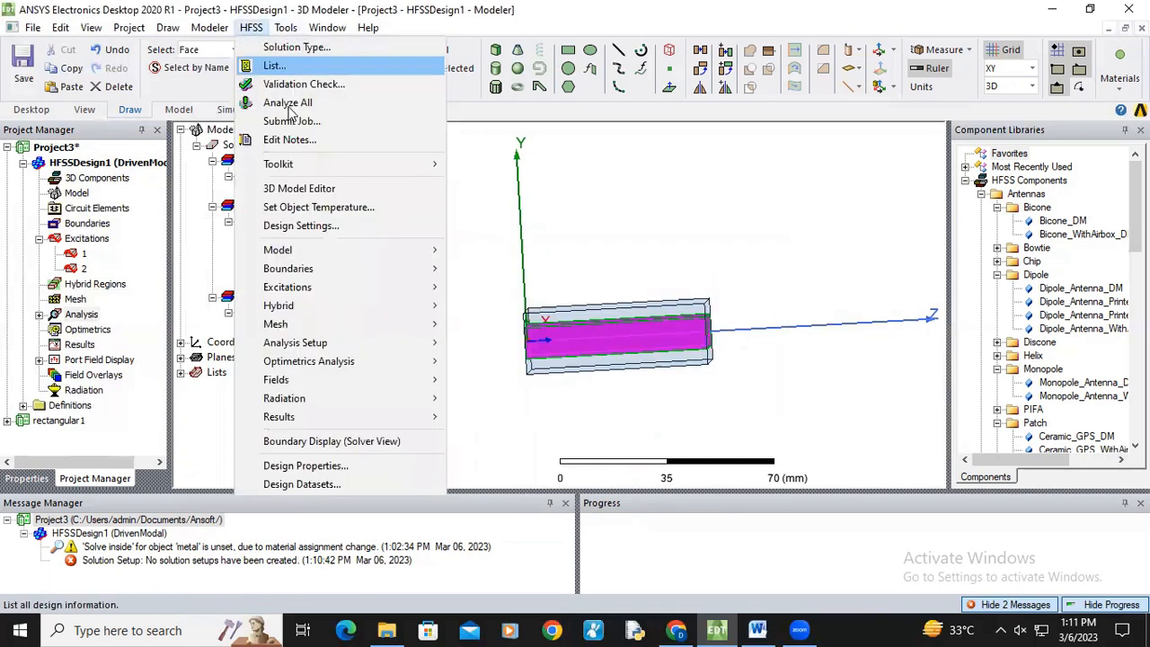
pyautogui.click(288, 102)
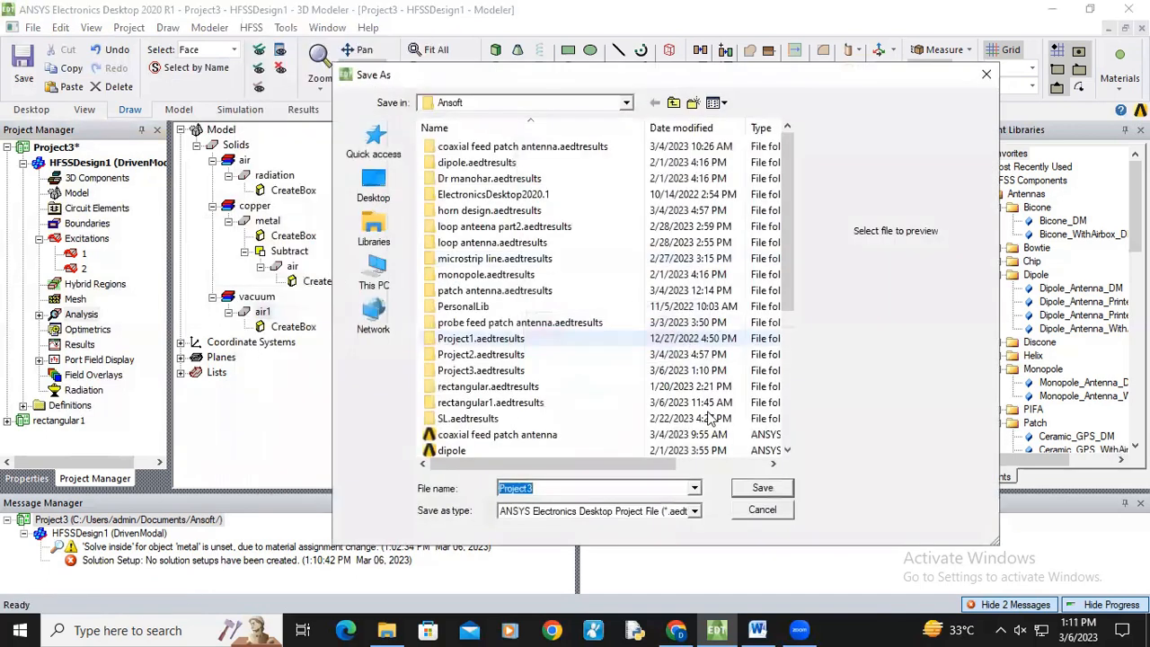
pyautogui.moveTo(802, 81); pyautogui.dragTo(964, 19)
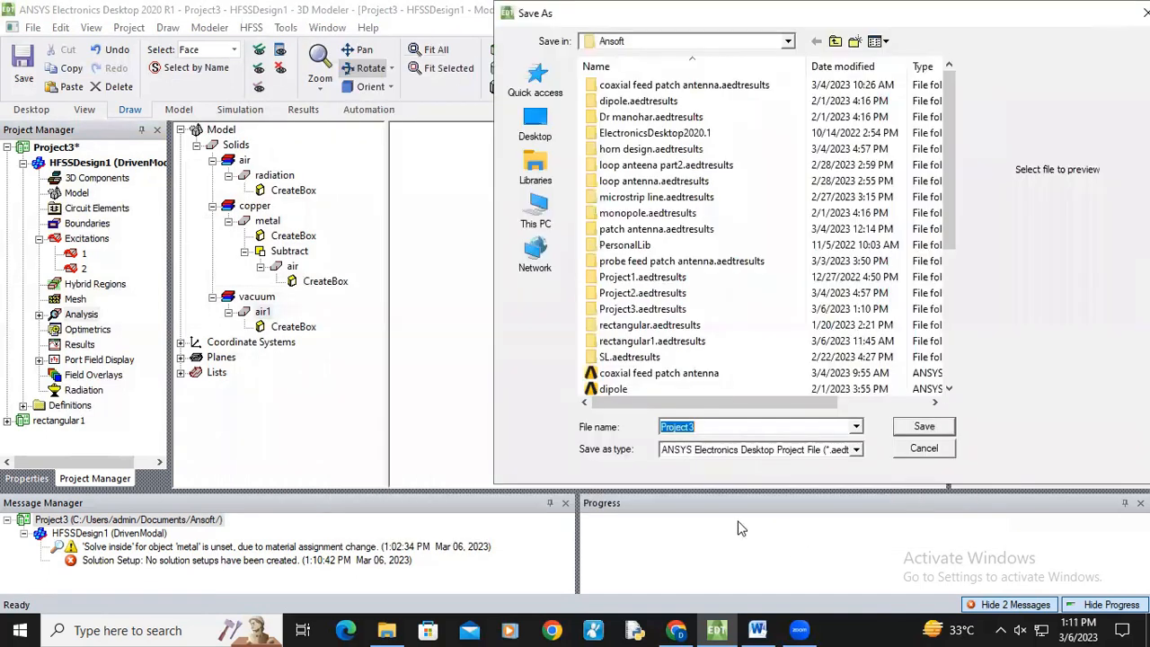
pyautogui.write('Rectan')
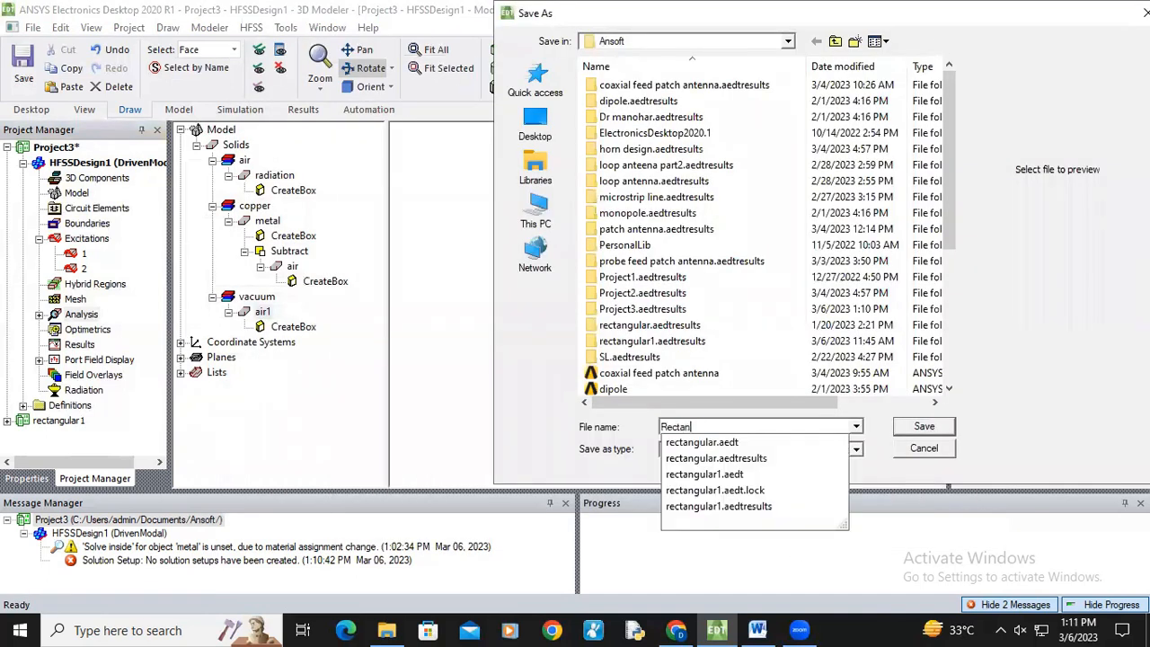
pyautogui.write('gular 1')
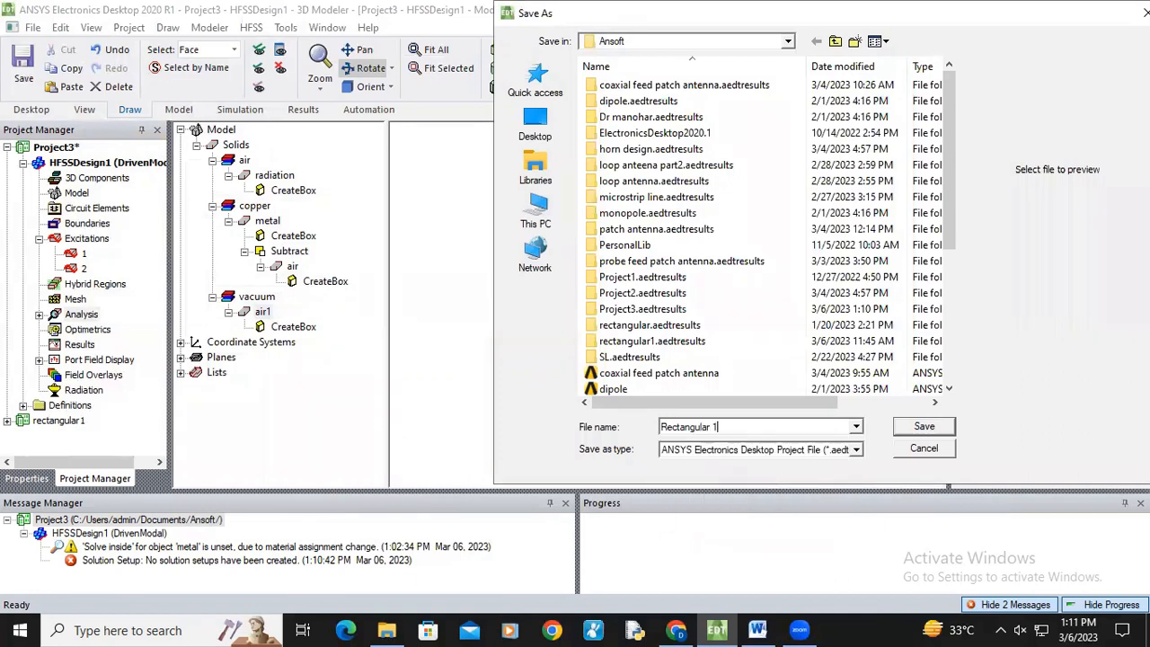
pyautogui.click(920, 428)
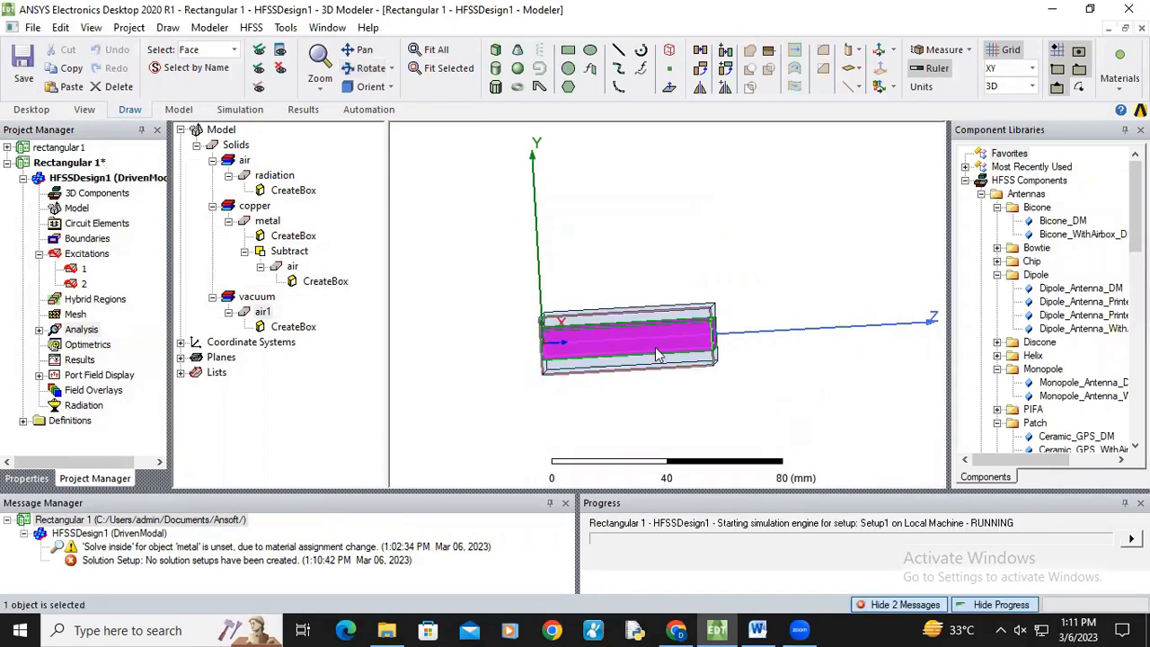
# Switch to the Rectangular wave guide document in Word and review the WR-90 geometry, standard dimensions and TE10 cut-off frequency calculation.
pyautogui.click(364, 67)
pyautogui.moveTo(668, 275); pyautogui.dragTo(651, 401)
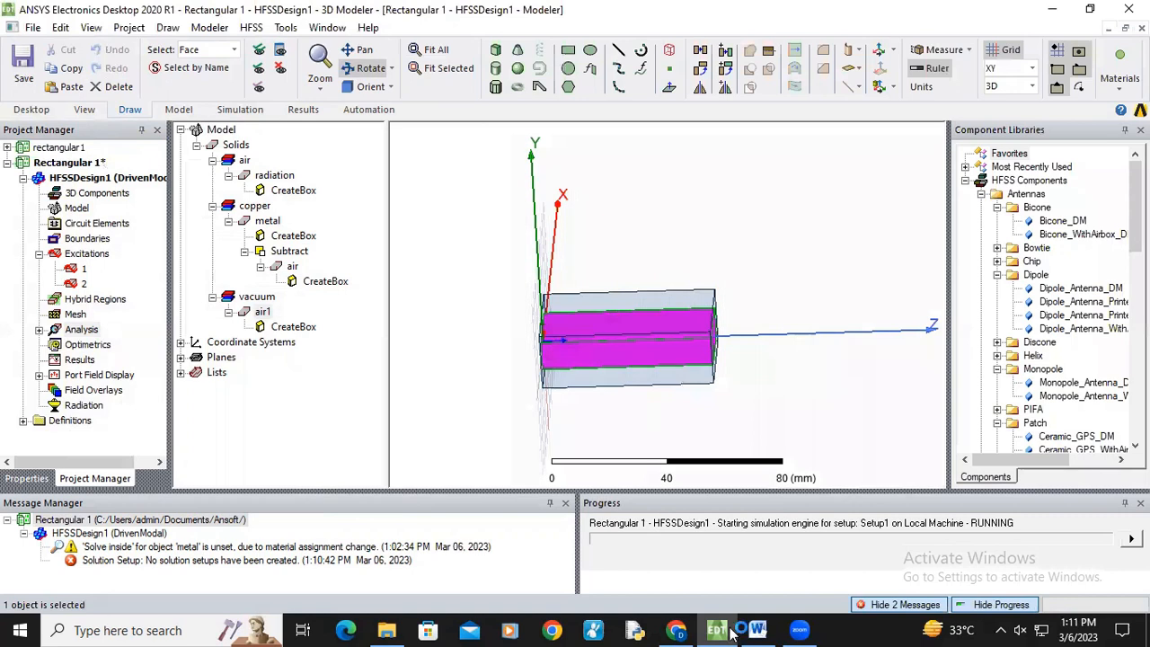
pyautogui.click(758, 630)
pyautogui.scroll(-2, 659, 364)
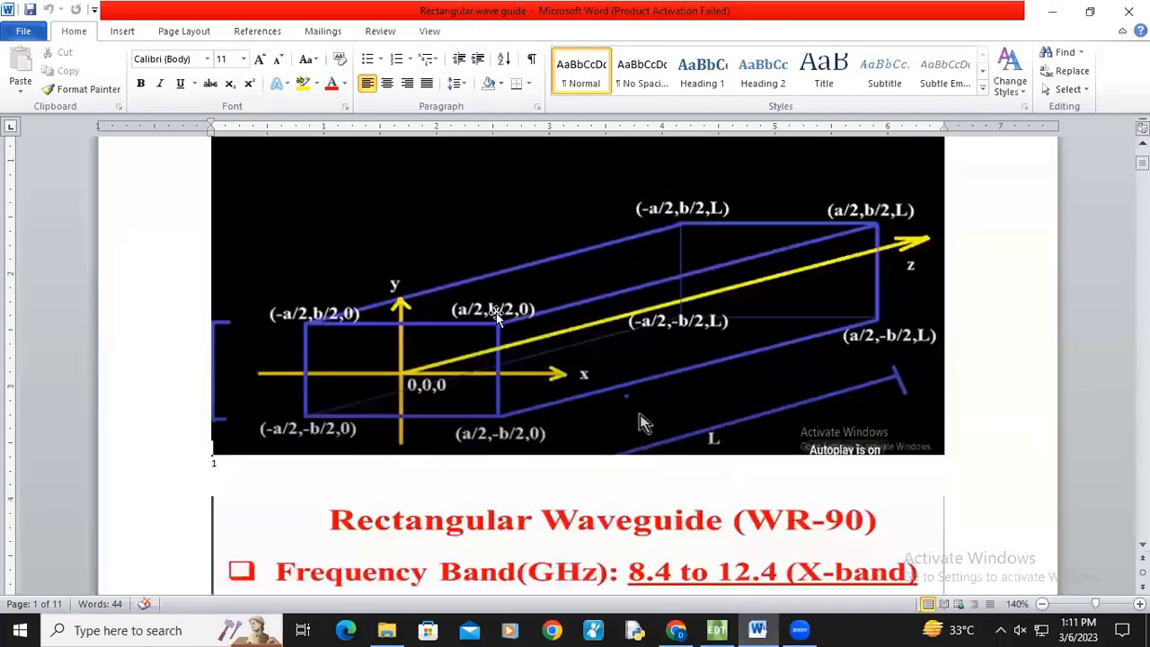
pyautogui.scroll(-7, 710, 287)
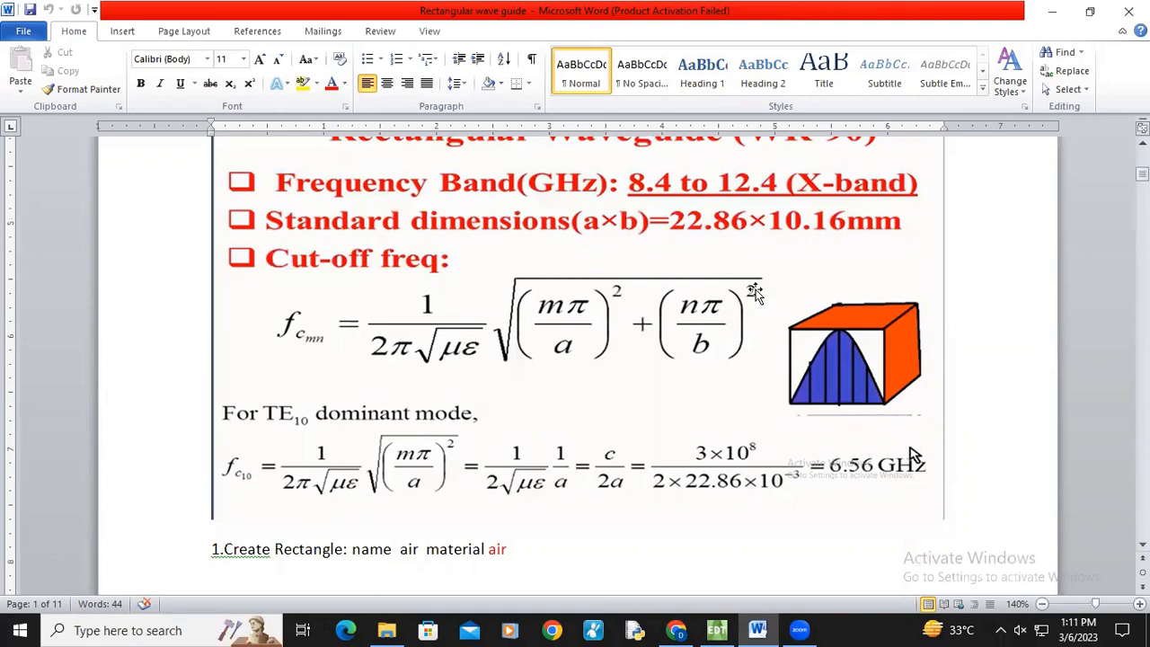
pyautogui.scroll(-1, 624, 381)
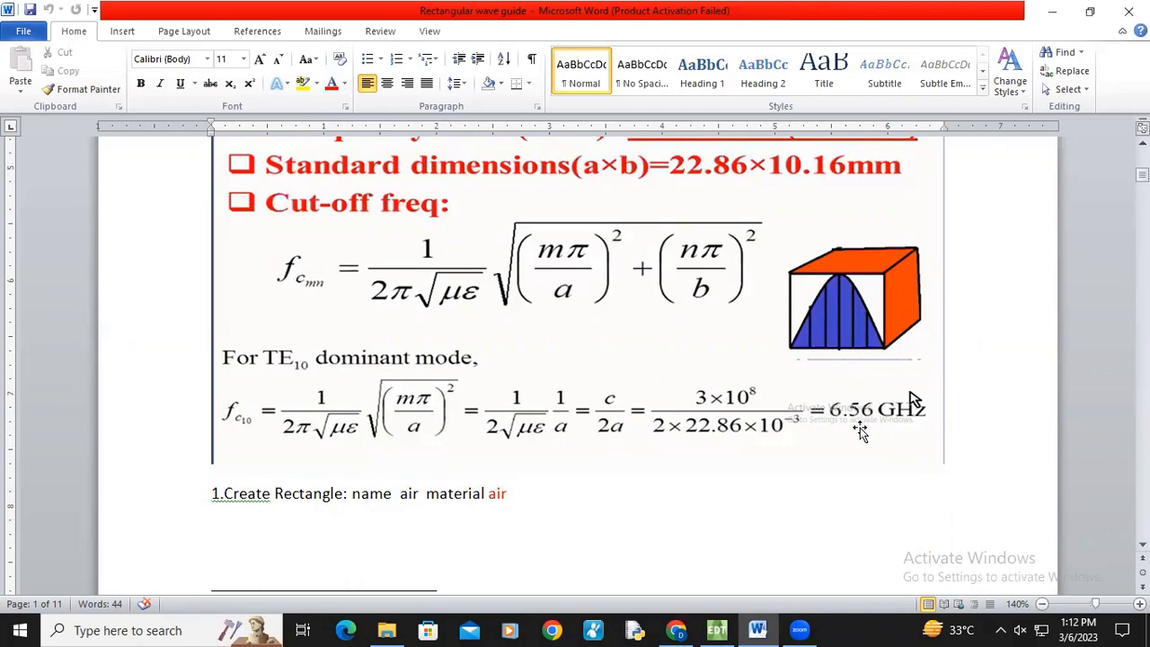
# Switch to ANSYS Electronics Desktop, check the latest simulation messages, and open HFSSDesign1 of the rectangular1 project.
pyautogui.click(724, 627)
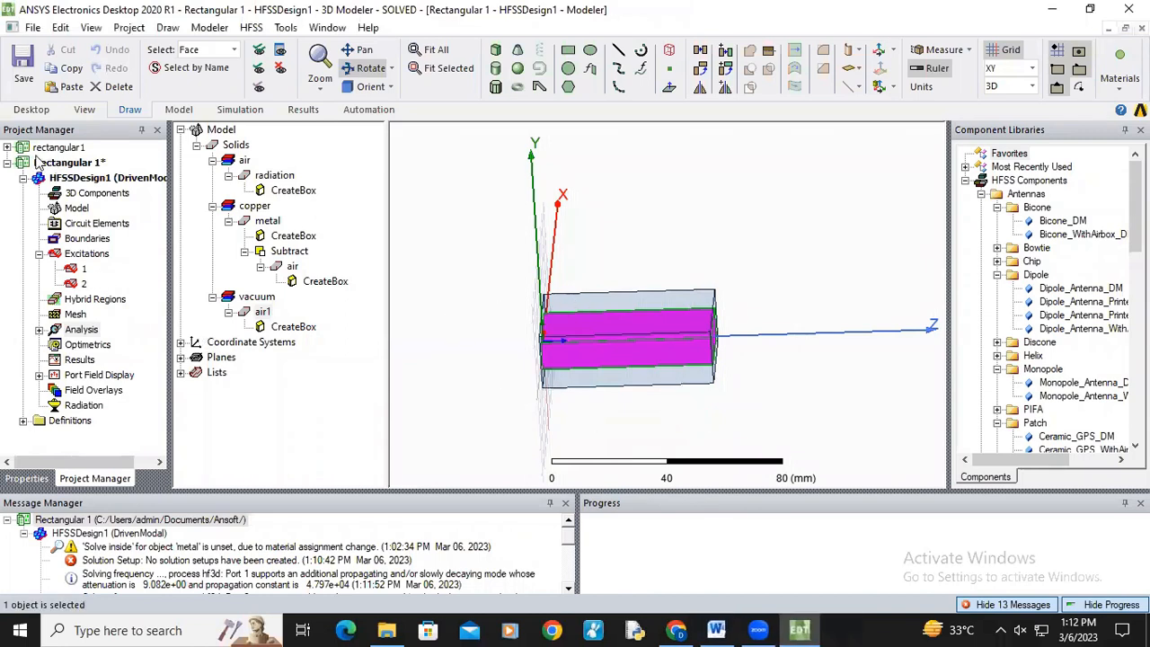
pyautogui.click(7, 147)
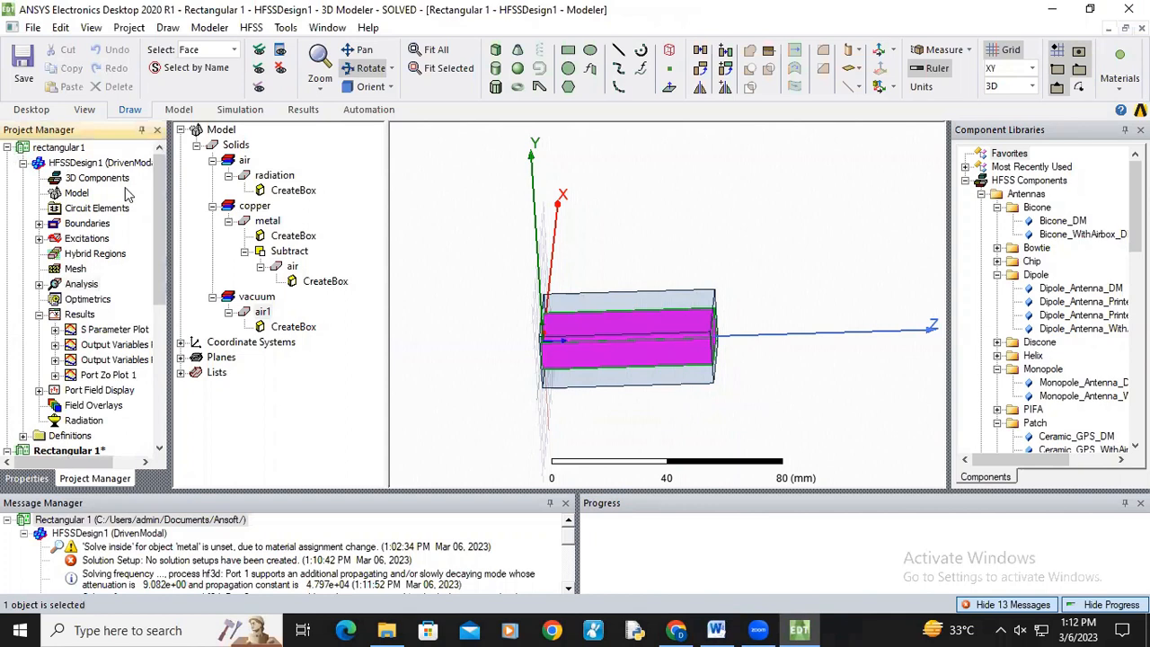
pyautogui.click(8, 147)
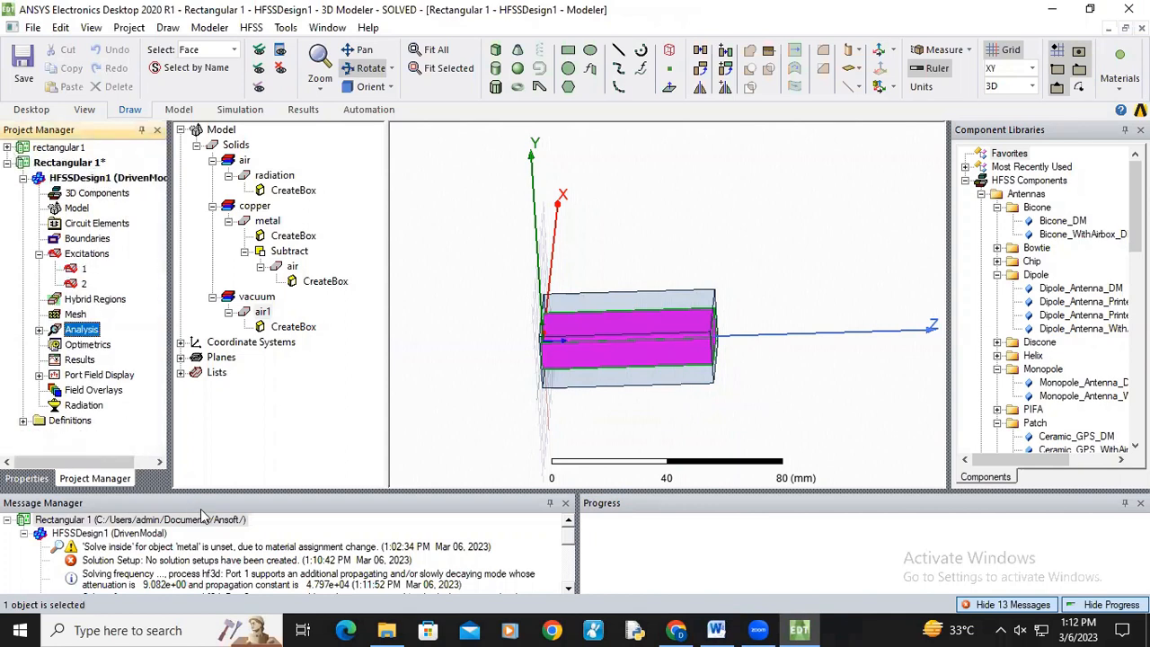
pyautogui.scroll(-5, 225, 539)
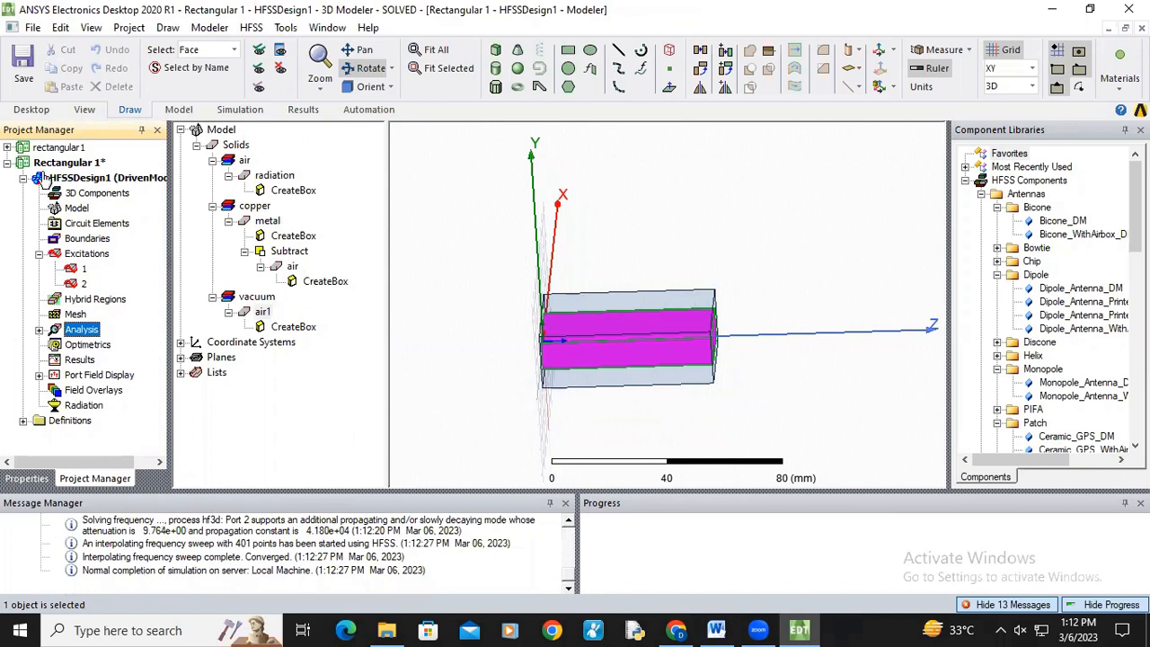
pyautogui.click(7, 147)
pyautogui.doubleClick(90, 163)
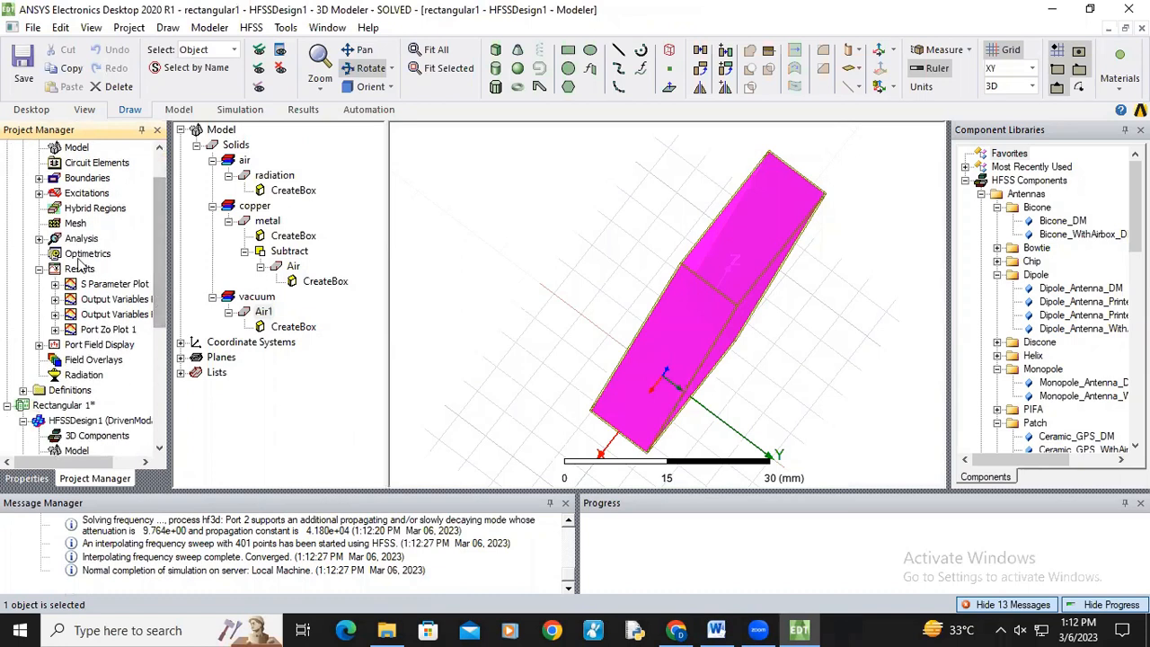
# Review the output variable expressions for ko, mode1, mode2 and mode3 from a new modal solution data report, without creating the plot.
pyautogui.click(79, 270)
pyautogui.rightClick(79, 270)
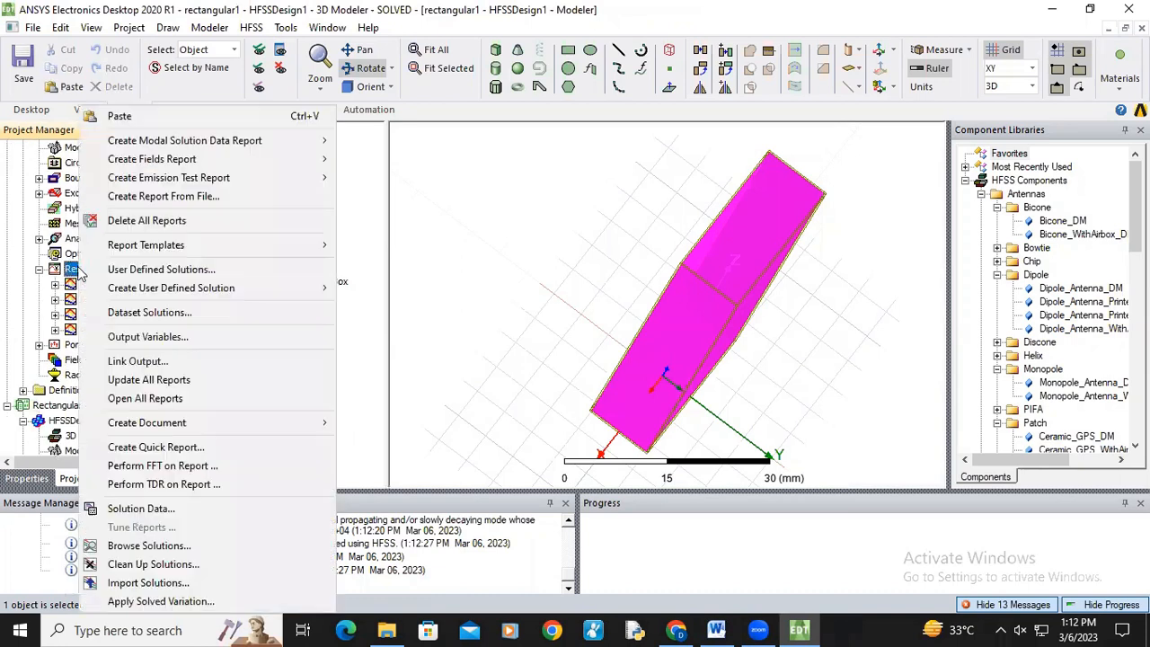
pyautogui.moveTo(184, 144)
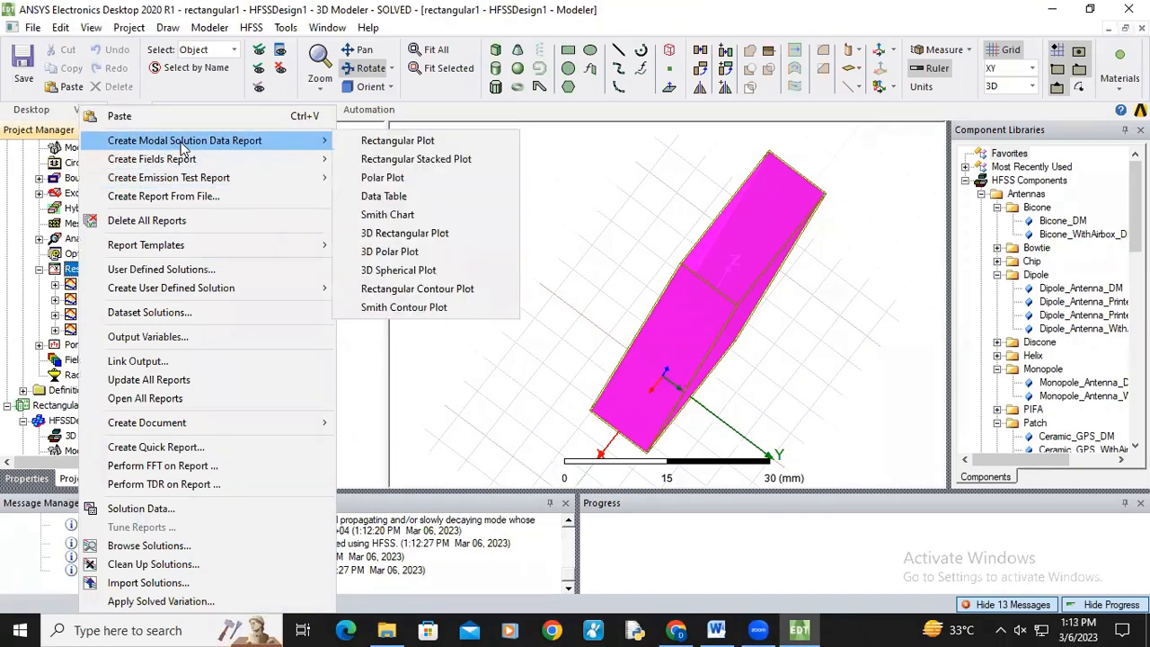
pyautogui.click(421, 144)
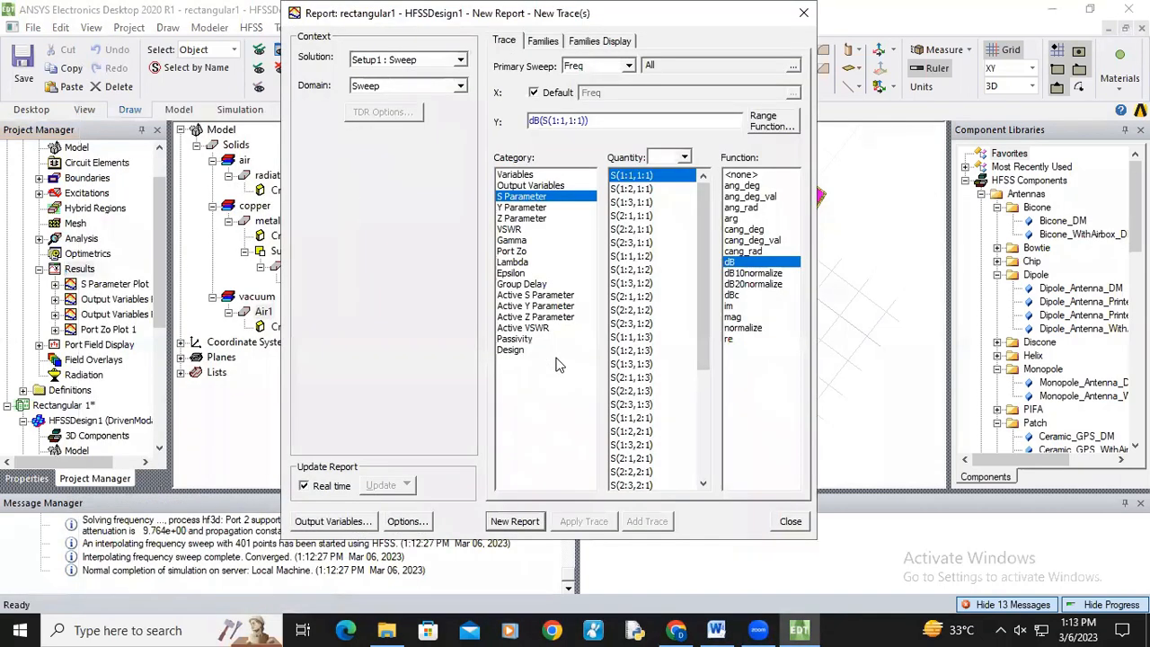
pyautogui.click(339, 525)
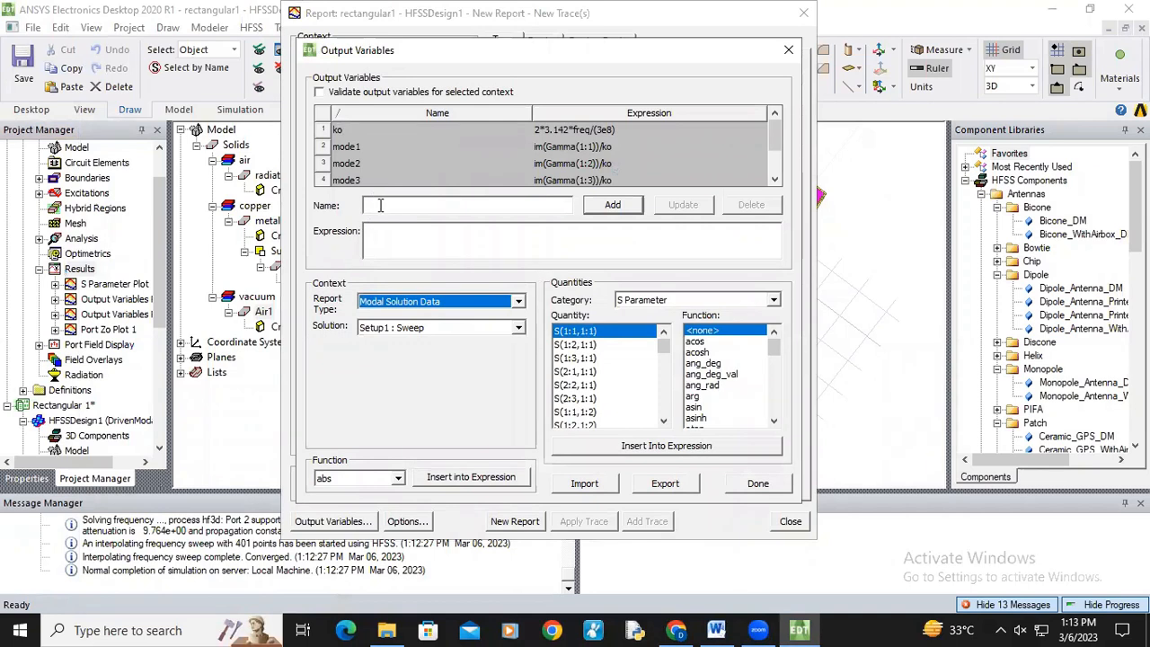
pyautogui.click(354, 132)
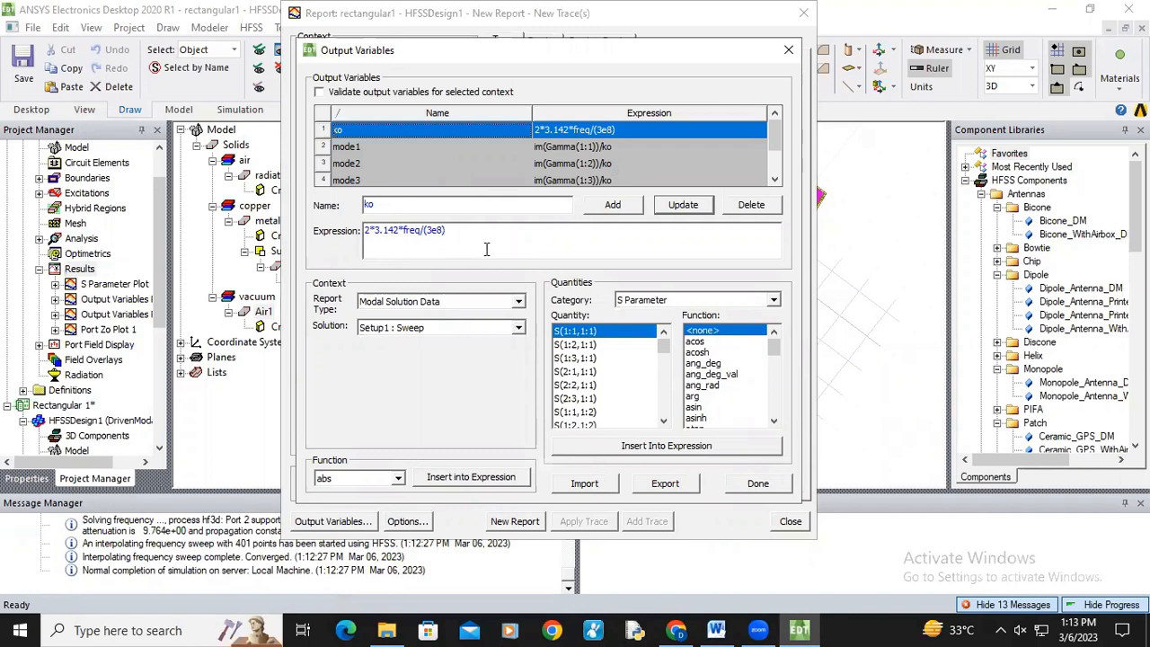
pyautogui.click(361, 148)
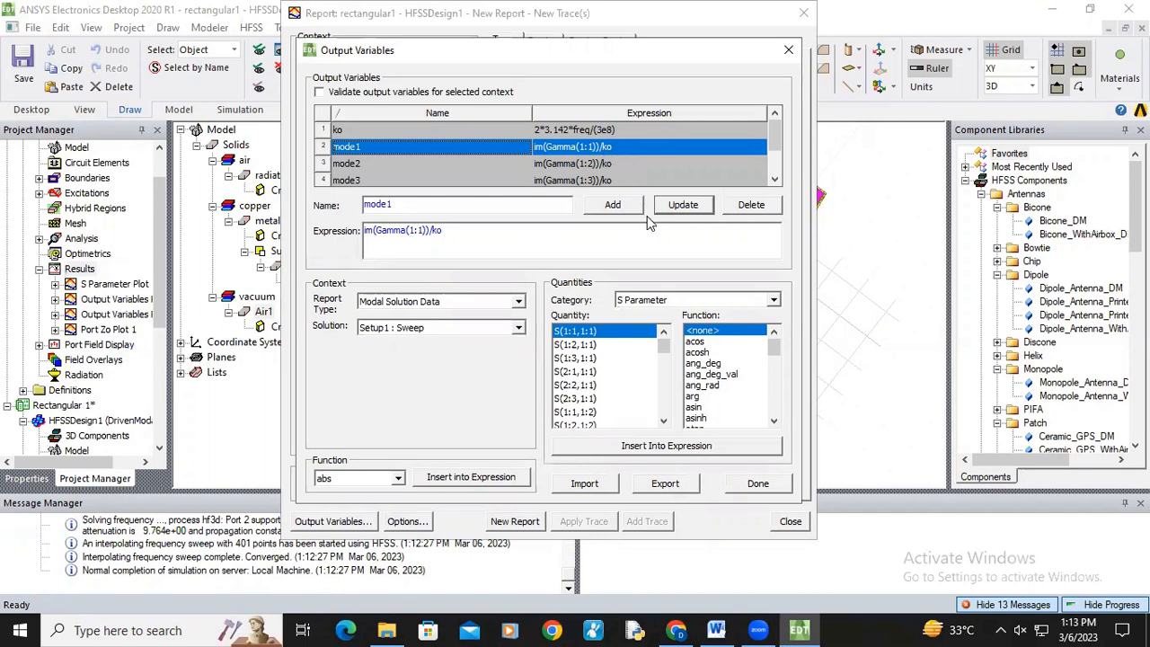
pyautogui.click(345, 166)
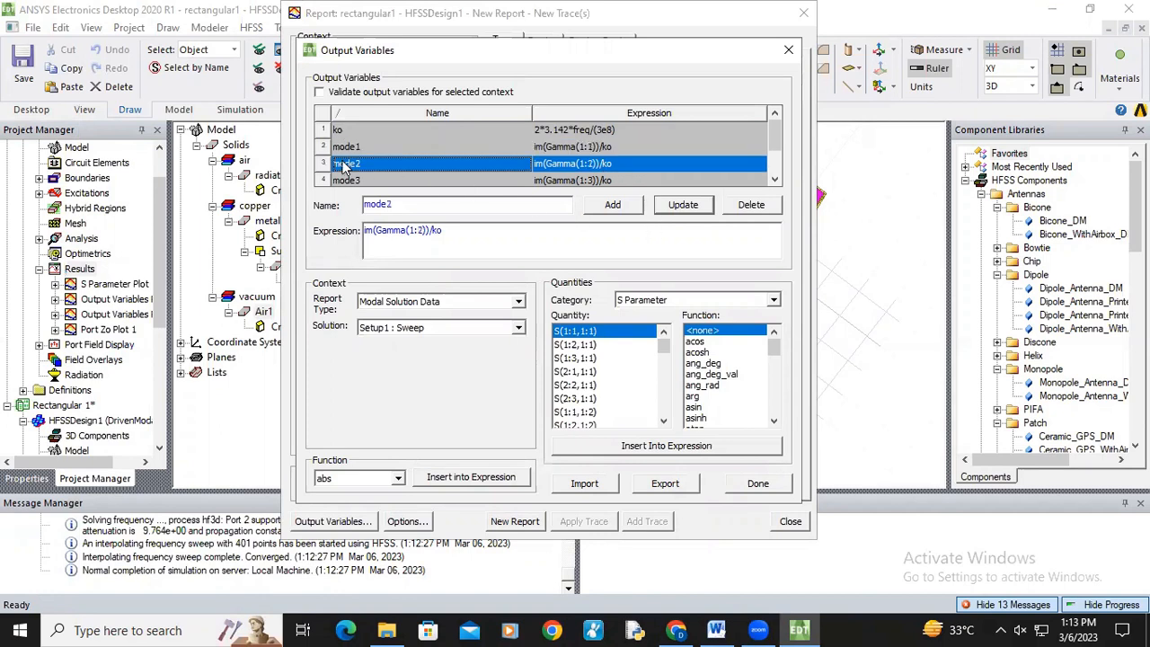
pyautogui.click(346, 180)
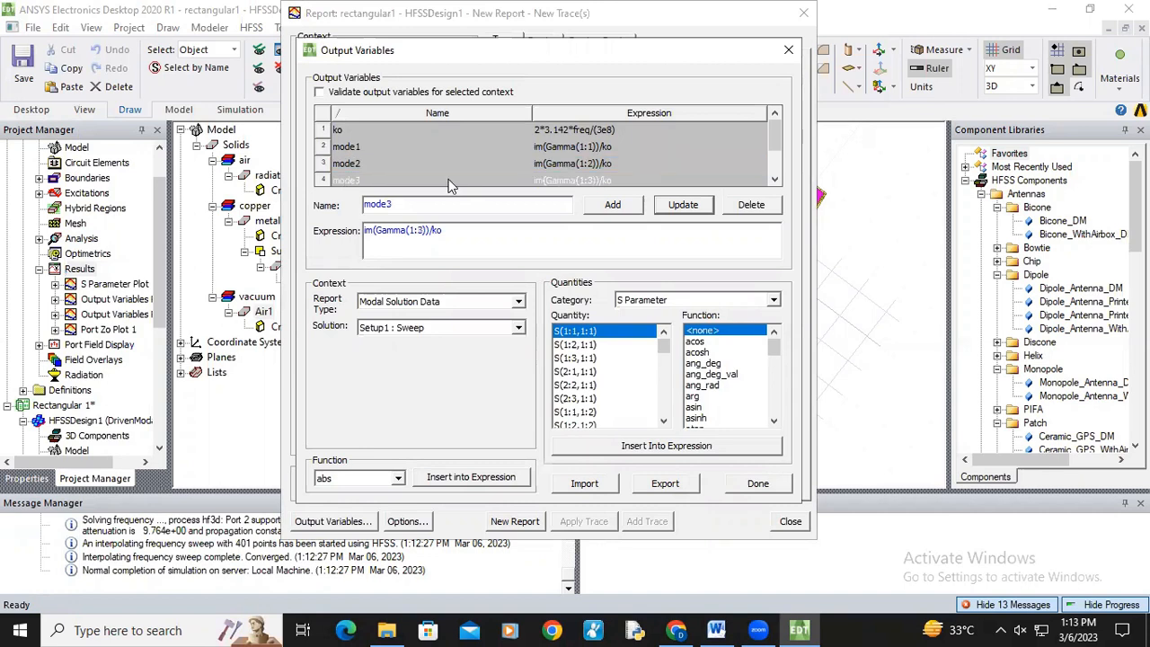
pyautogui.scroll(1, 391, 167)
pyautogui.press('Return')
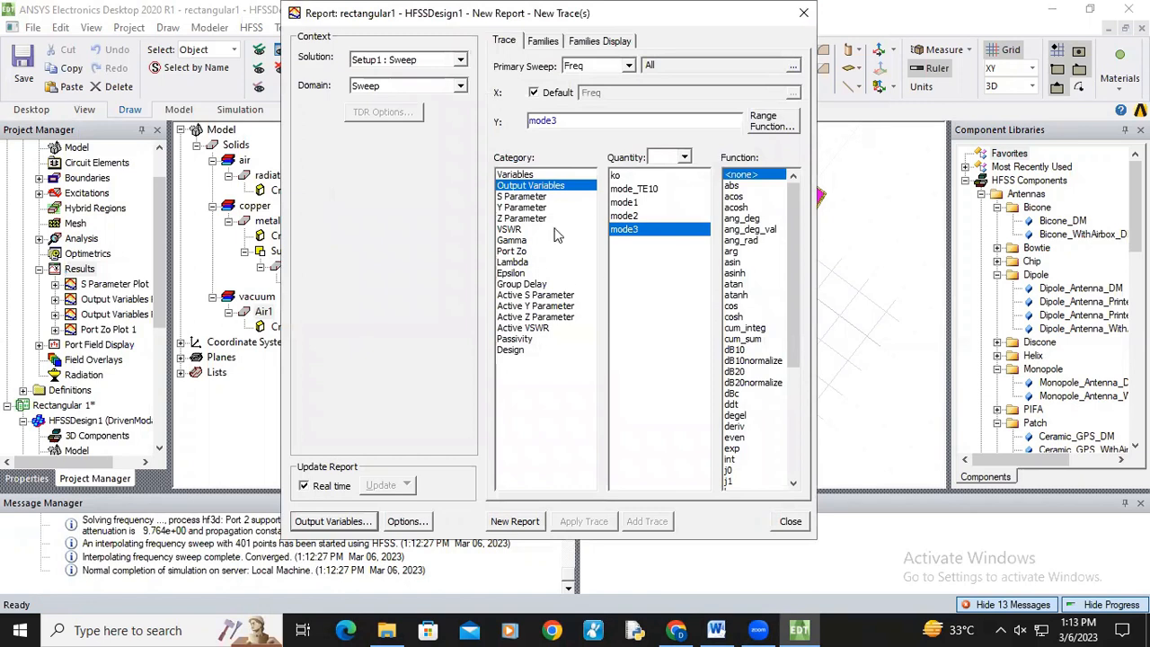
pyautogui.click(802, 12)
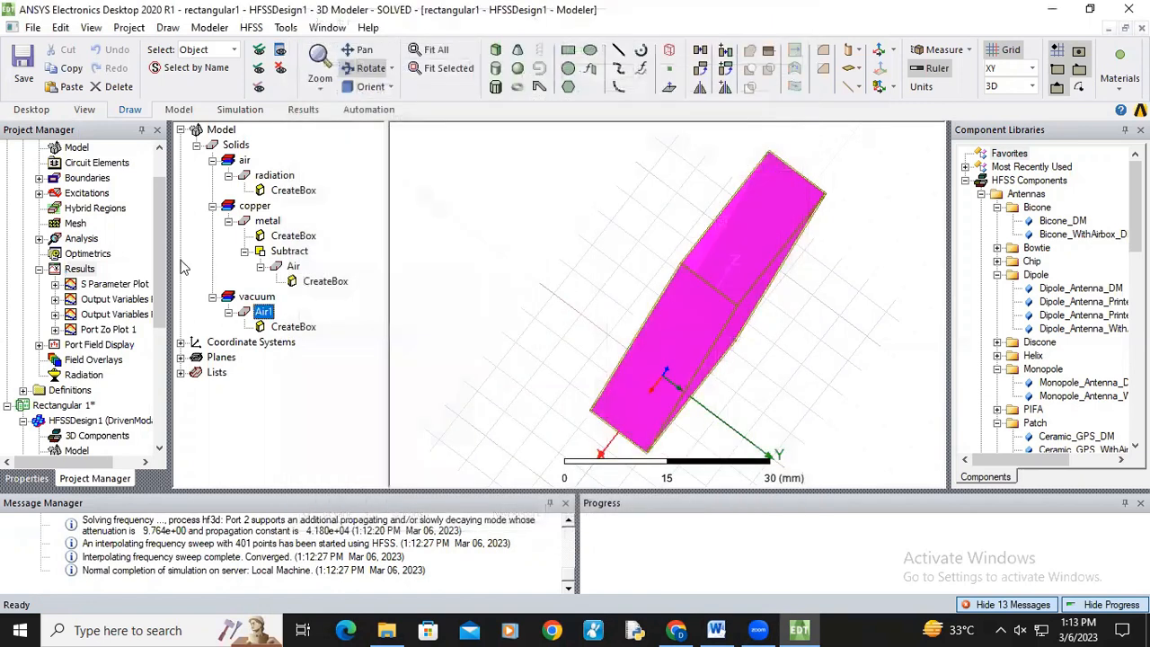
pyautogui.click(79, 270)
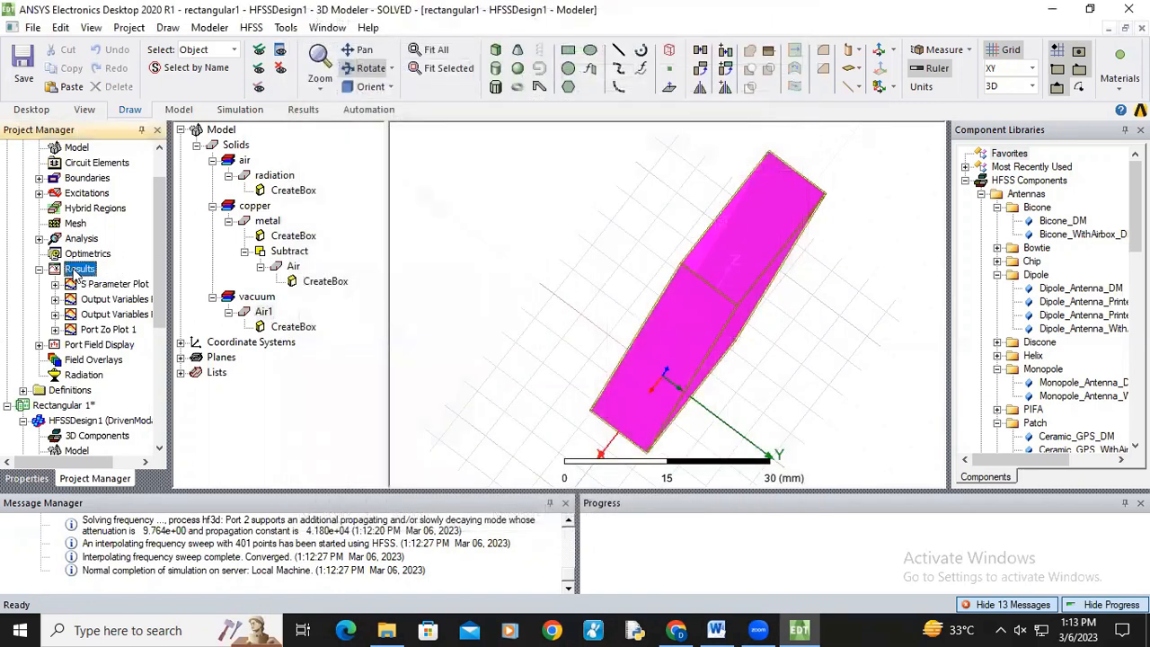
pyautogui.rightClick(76, 273)
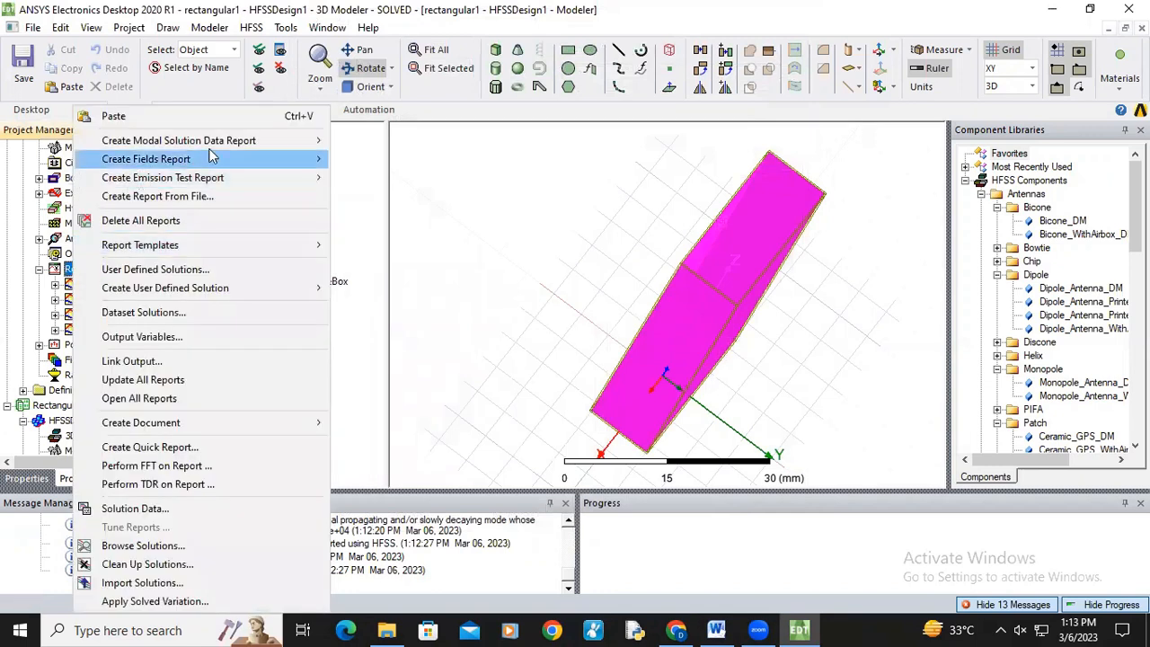
pyautogui.moveTo(216, 144)
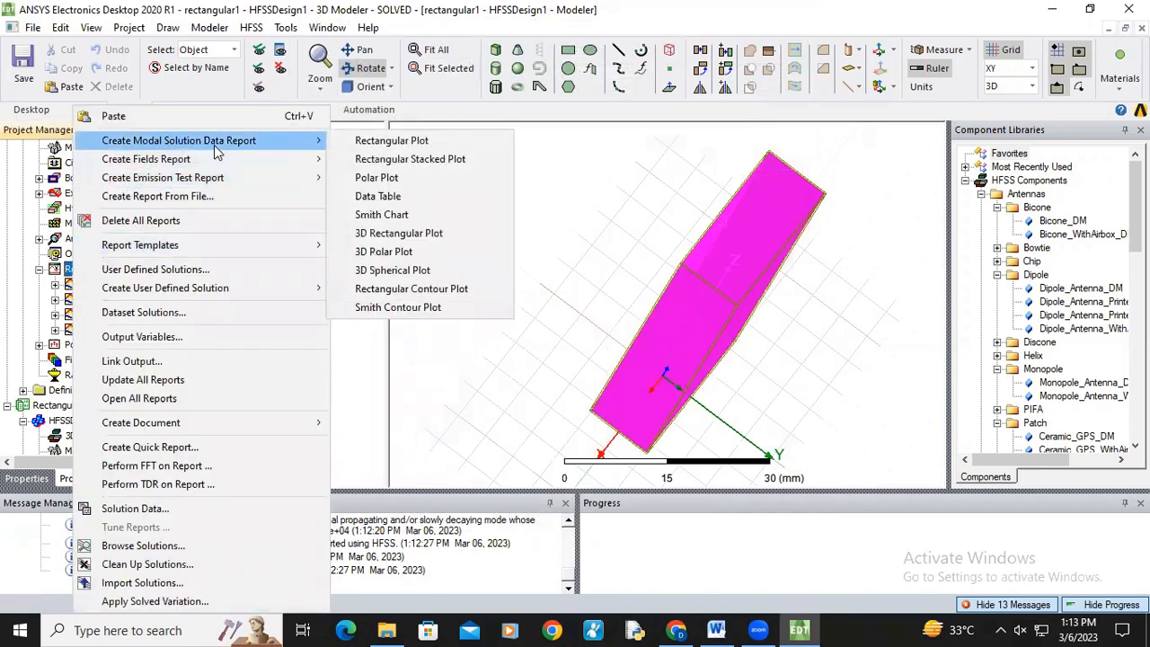
pyautogui.click(422, 144)
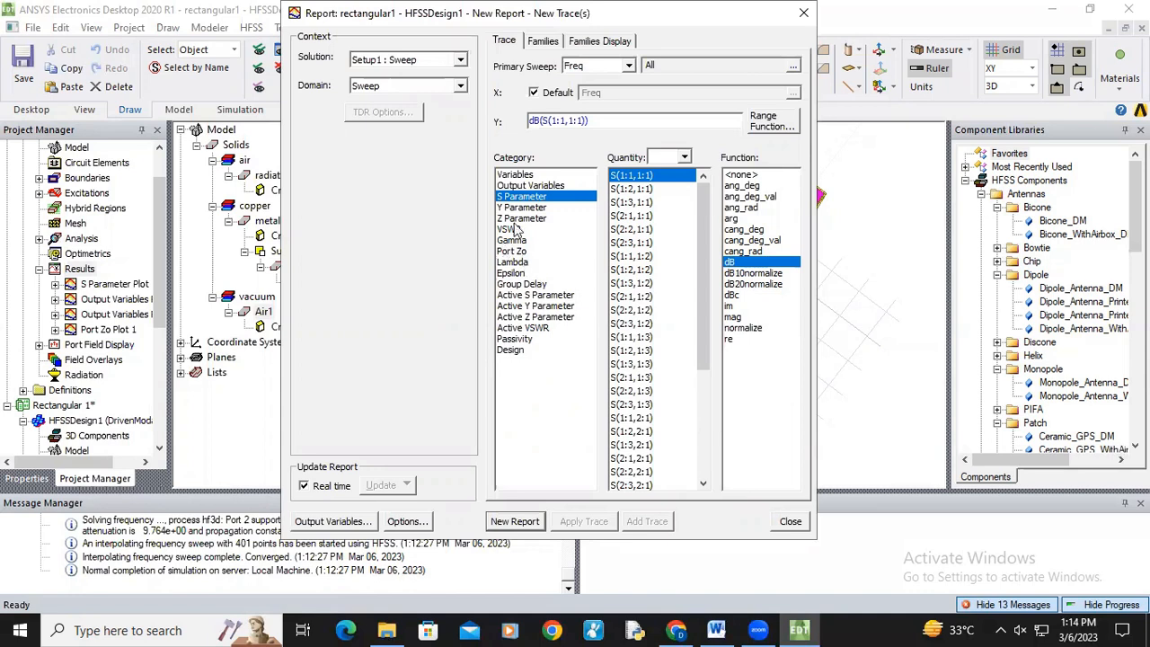
pyautogui.click(536, 186)
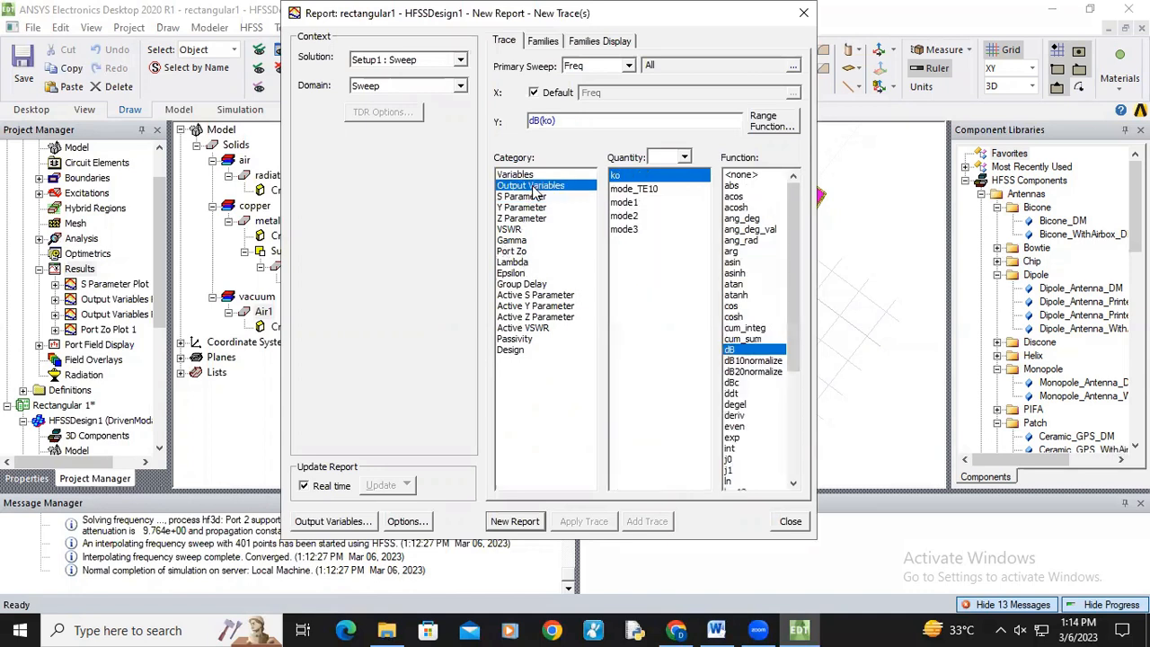
pyautogui.click(632, 203)
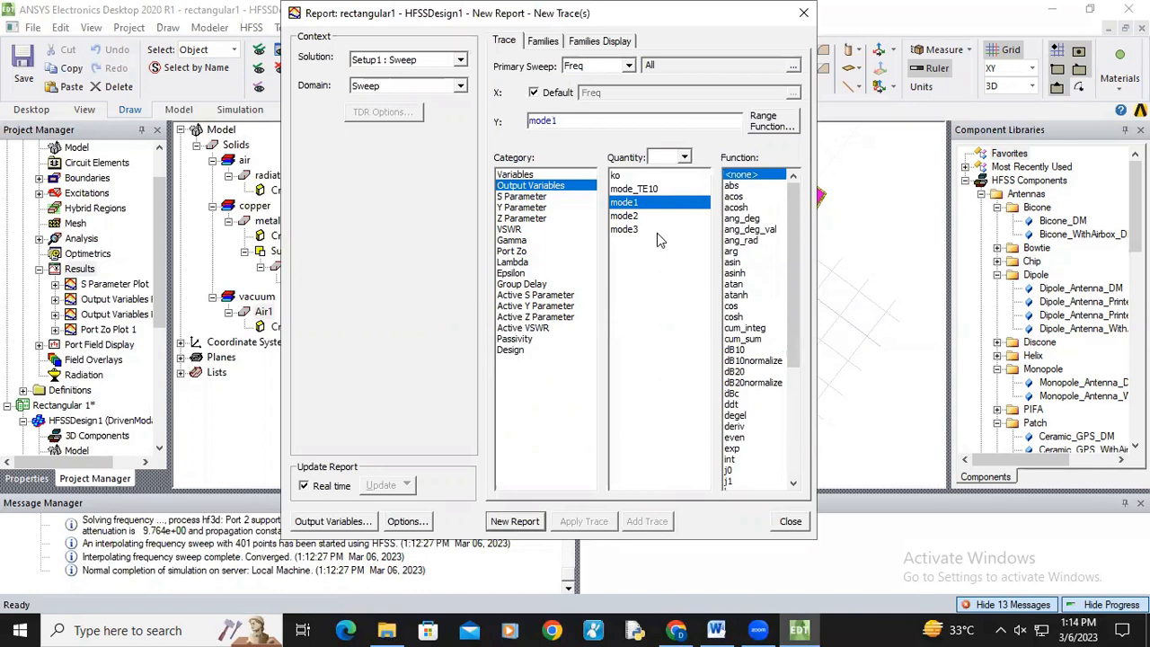
pyautogui.moveTo(783, 370); pyautogui.dragTo(794, 510)
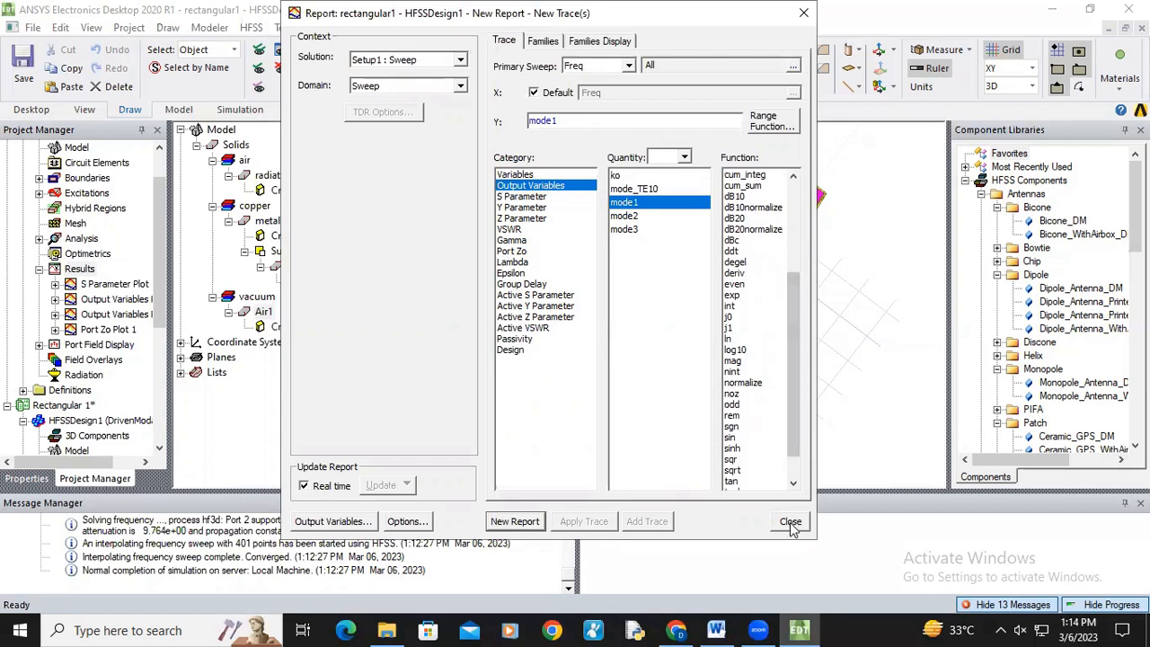
pyautogui.click(791, 521)
# Examine the cut-off markers in S Parameter Plot 1, Output Variables Plots 1 and 2, and Port Zo Plot 1, ending on the S-parameter plot.
pyautogui.doubleClick(115, 284)
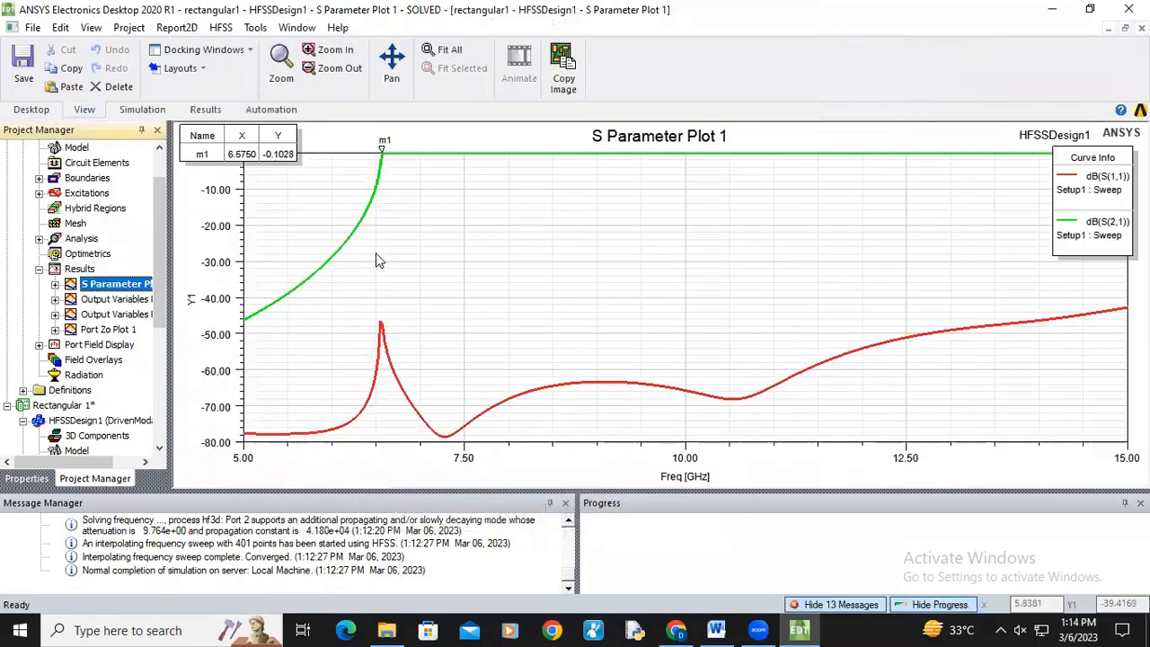
pyautogui.doubleClick(115, 300)
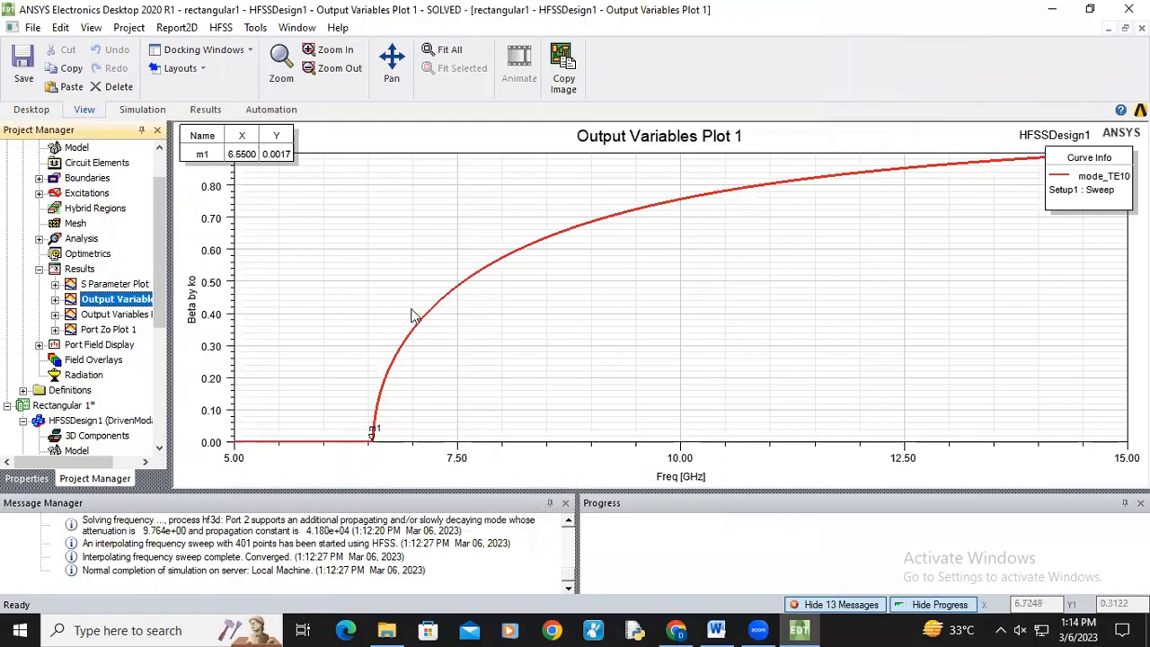
pyautogui.click(241, 170)
pyautogui.doubleClick(99, 313)
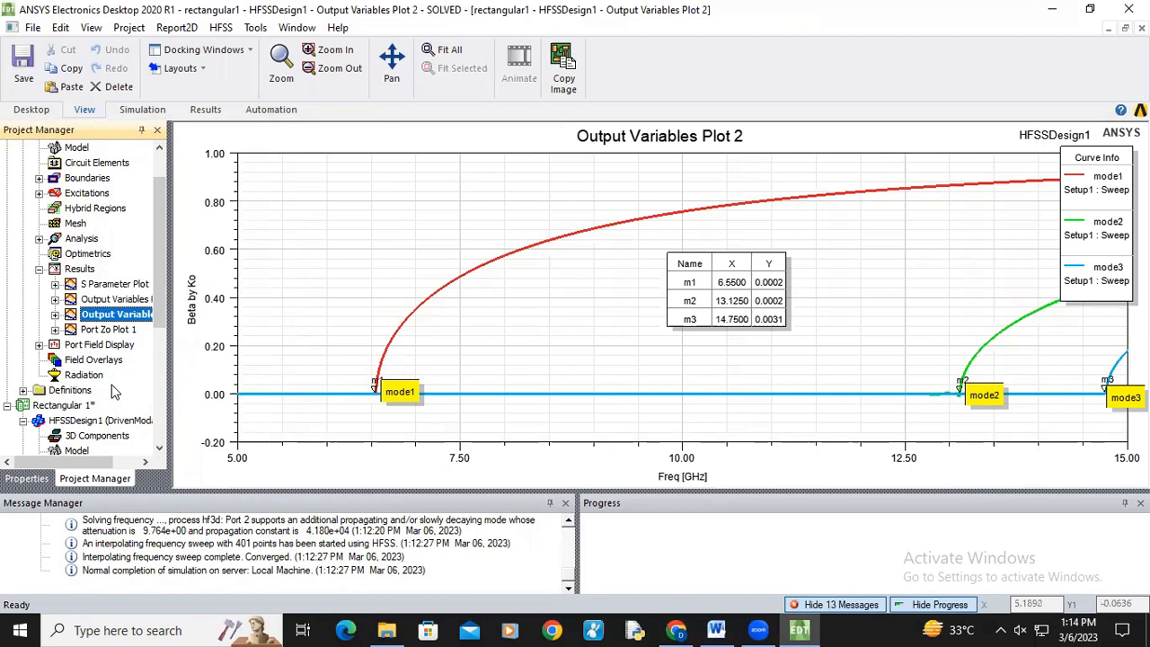
pyautogui.doubleClick(112, 329)
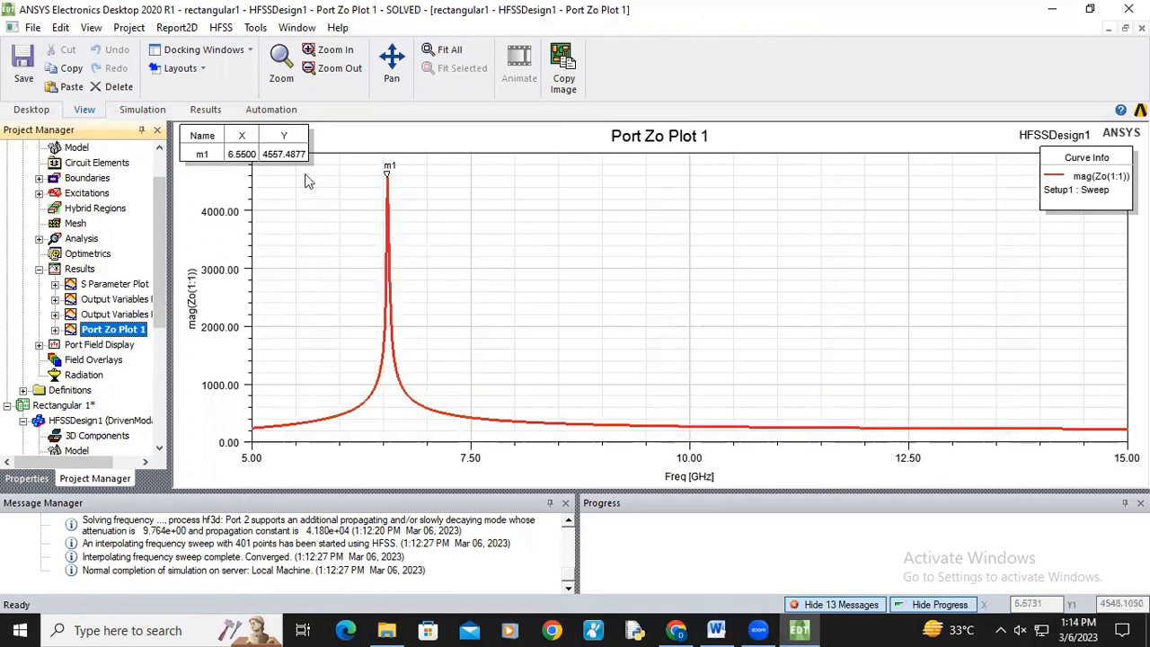
pyautogui.doubleClick(115, 286)
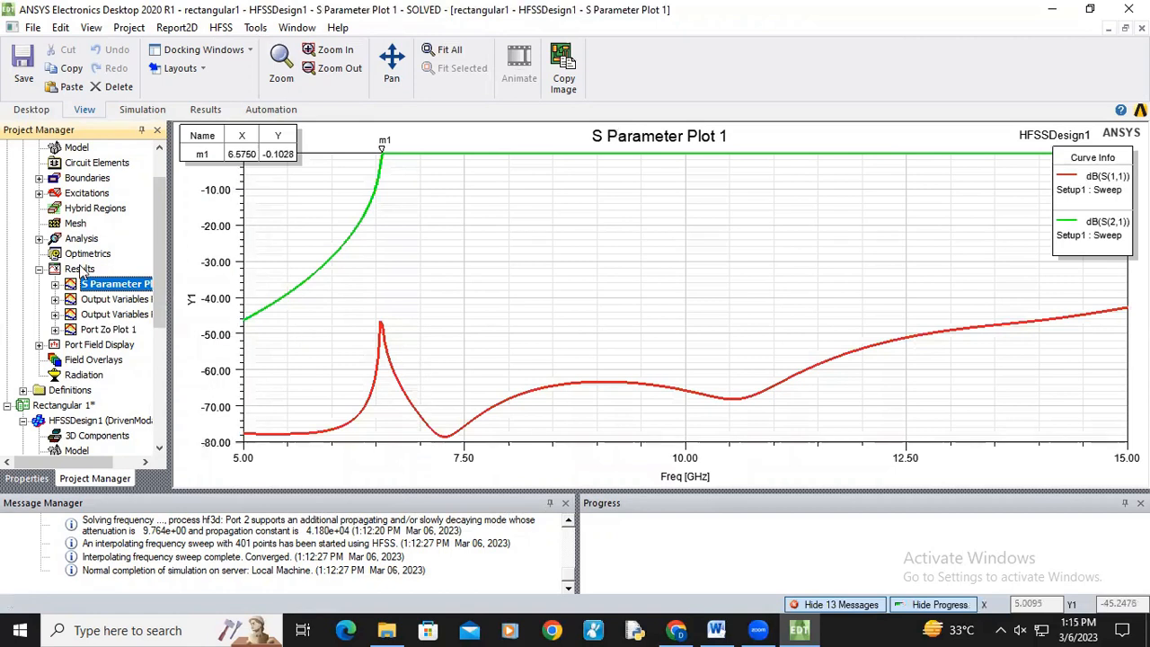
# Create a modal solution data rectangular plot of the output variable mode1 against frequency for Setup1 : Sweep, and close the report settings.
pyautogui.click(79, 270)
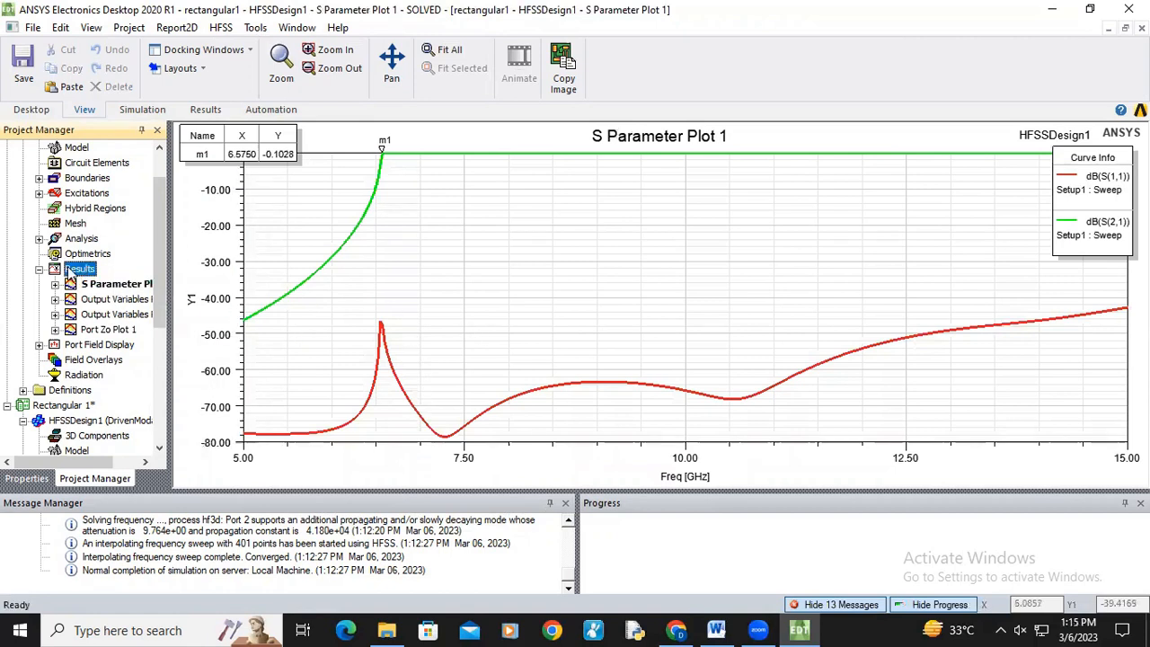
pyautogui.rightClick(75, 271)
pyautogui.moveTo(214, 146)
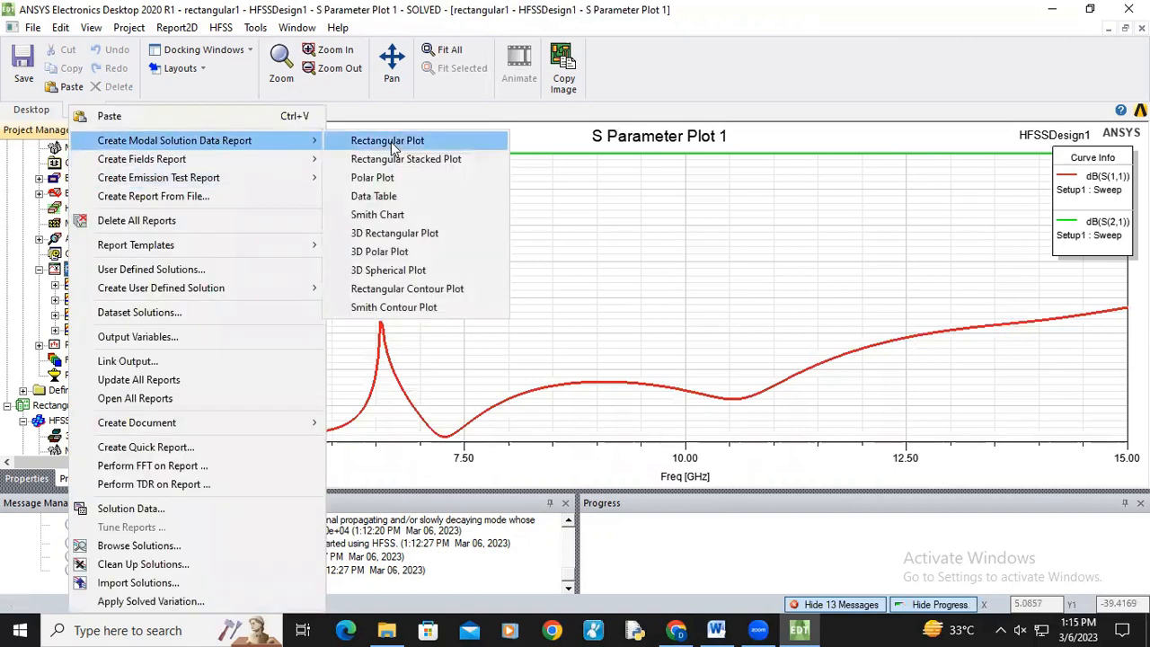
pyautogui.click(391, 142)
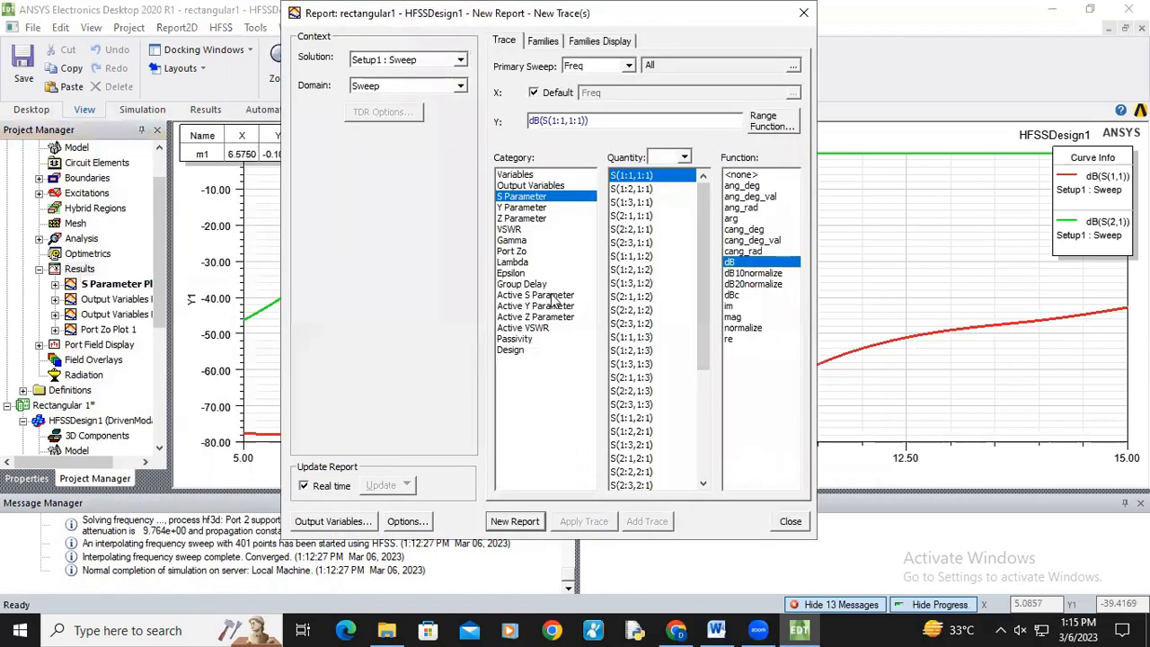
pyautogui.click(530, 185)
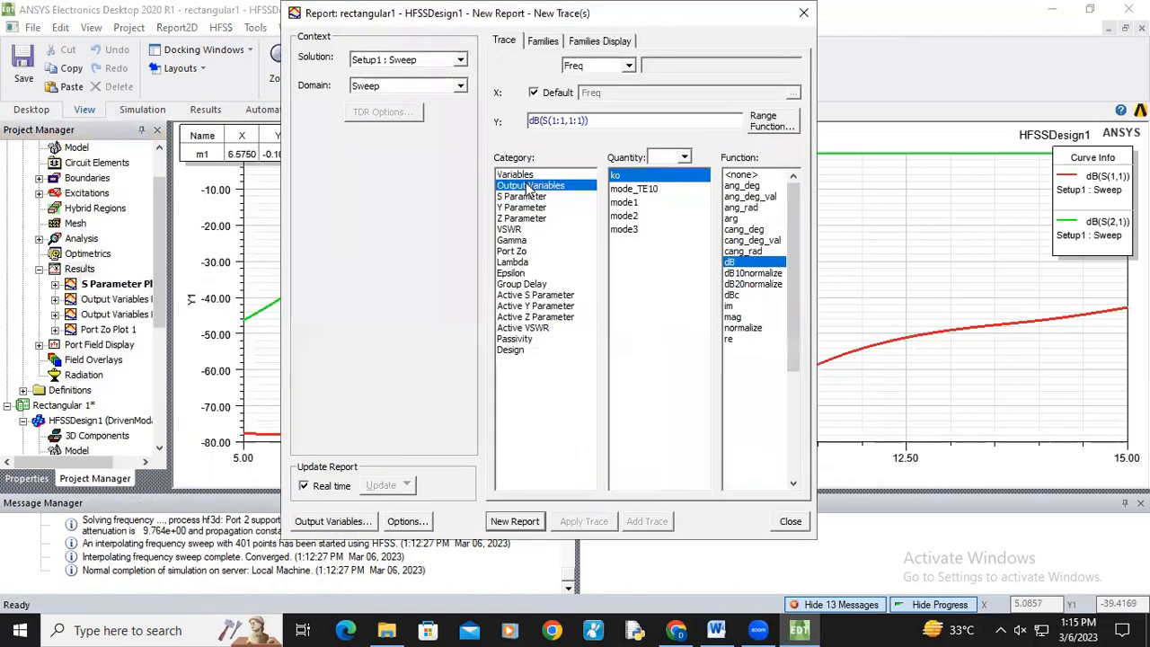
pyautogui.click(629, 202)
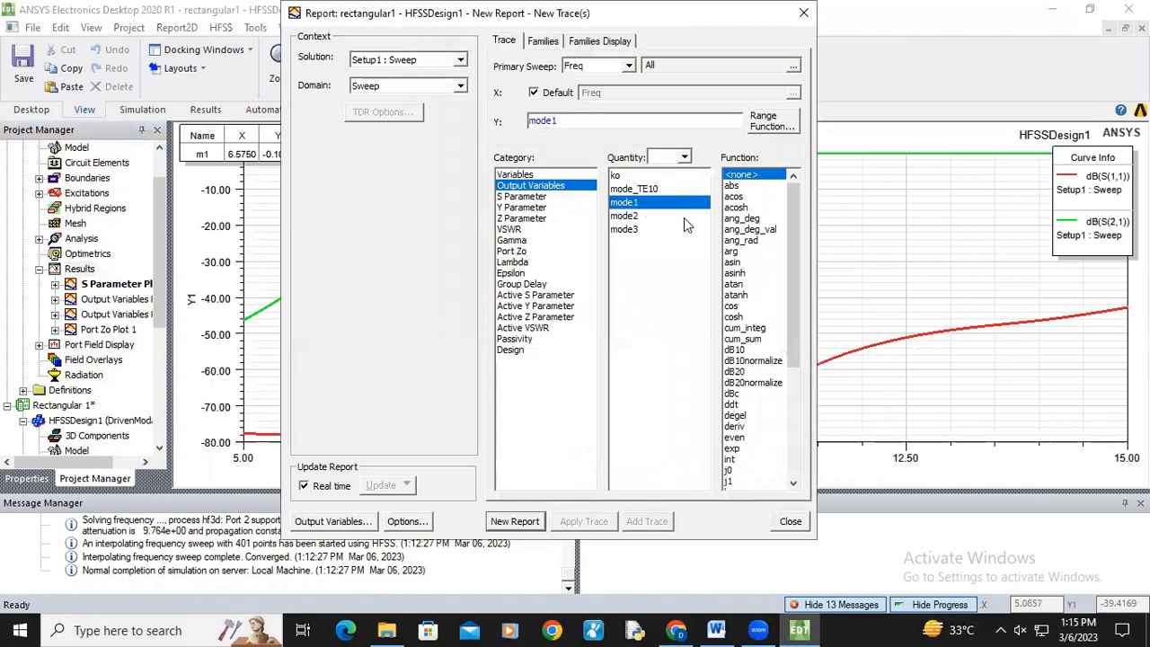
pyautogui.click(515, 523)
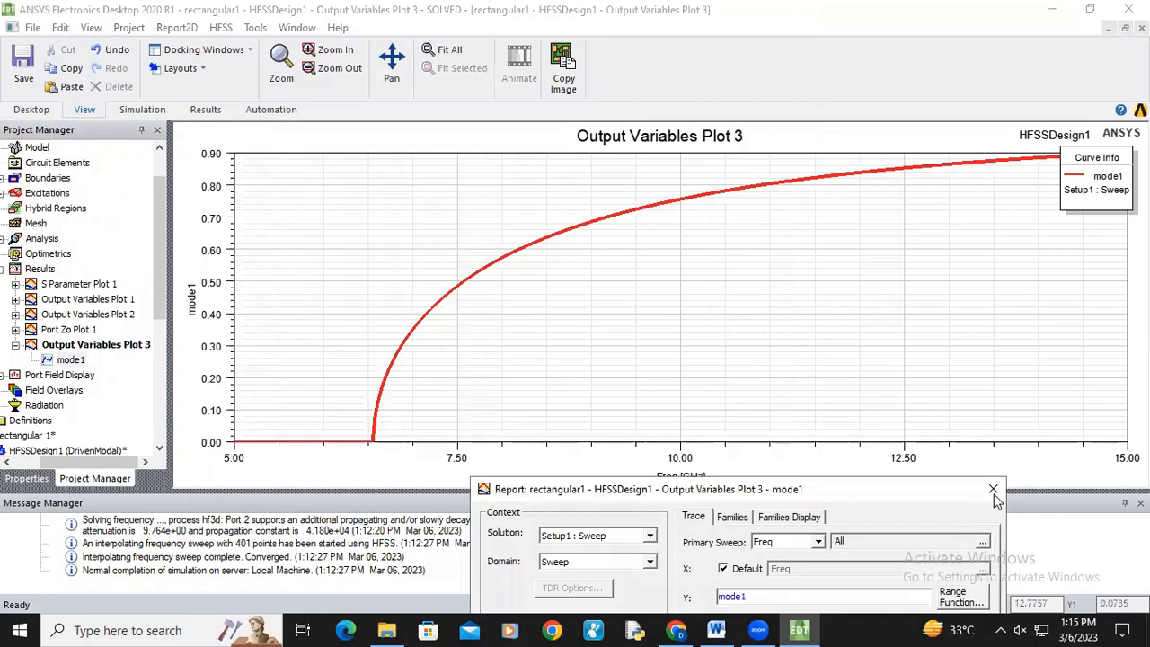
pyautogui.click(993, 491)
# Add a marker to the mode1 curve at about 6.55 GHz, where it starts rising from zero.
pyautogui.rightClick(476, 353)
pyautogui.moveTo(564, 61)
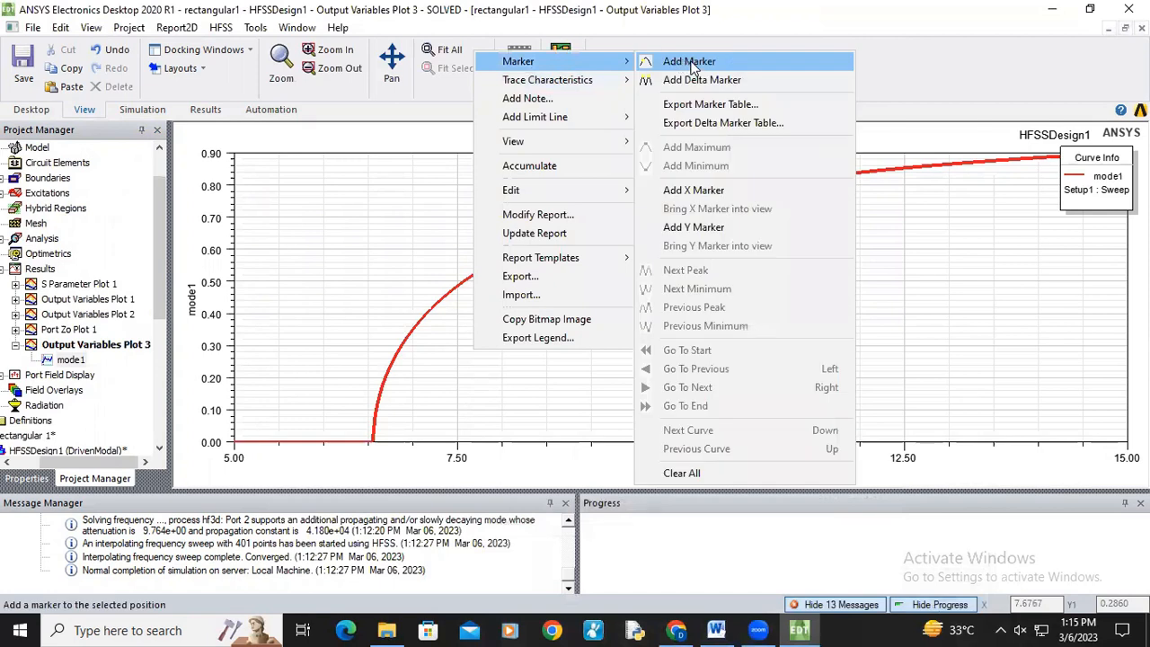
pyautogui.click(691, 63)
pyautogui.click(372, 430)
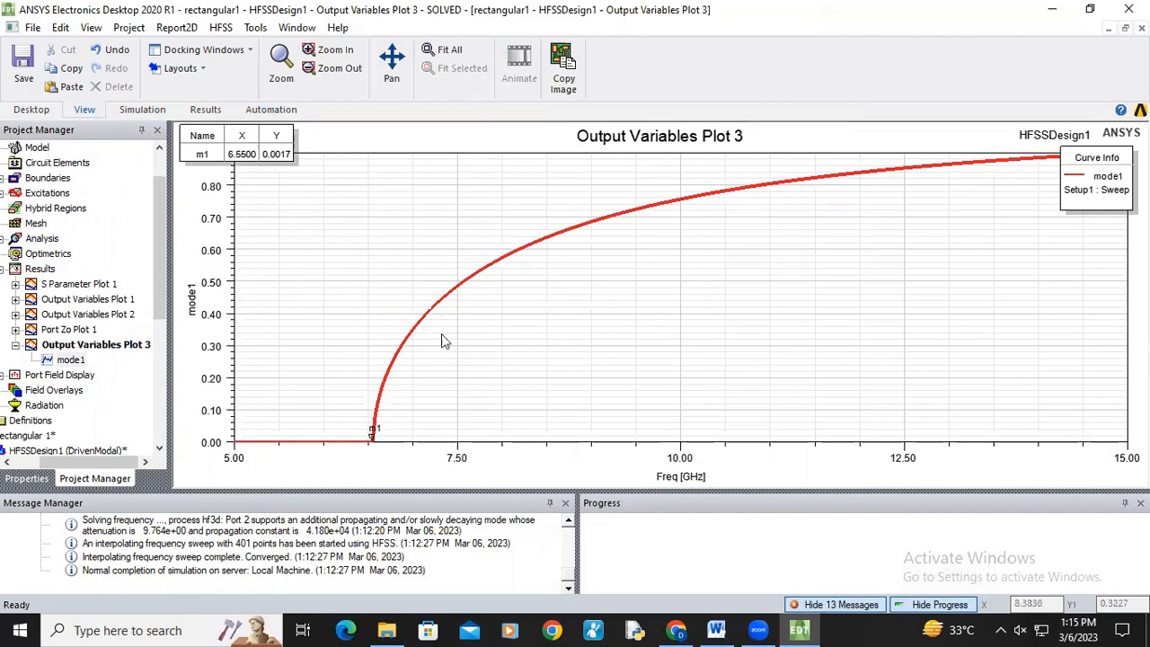
# Add a note reading "mode1" to Output Variables Plot 3 and place it just beside marker m1 at the curve's cut-off.
pyautogui.rightClick(560, 285)
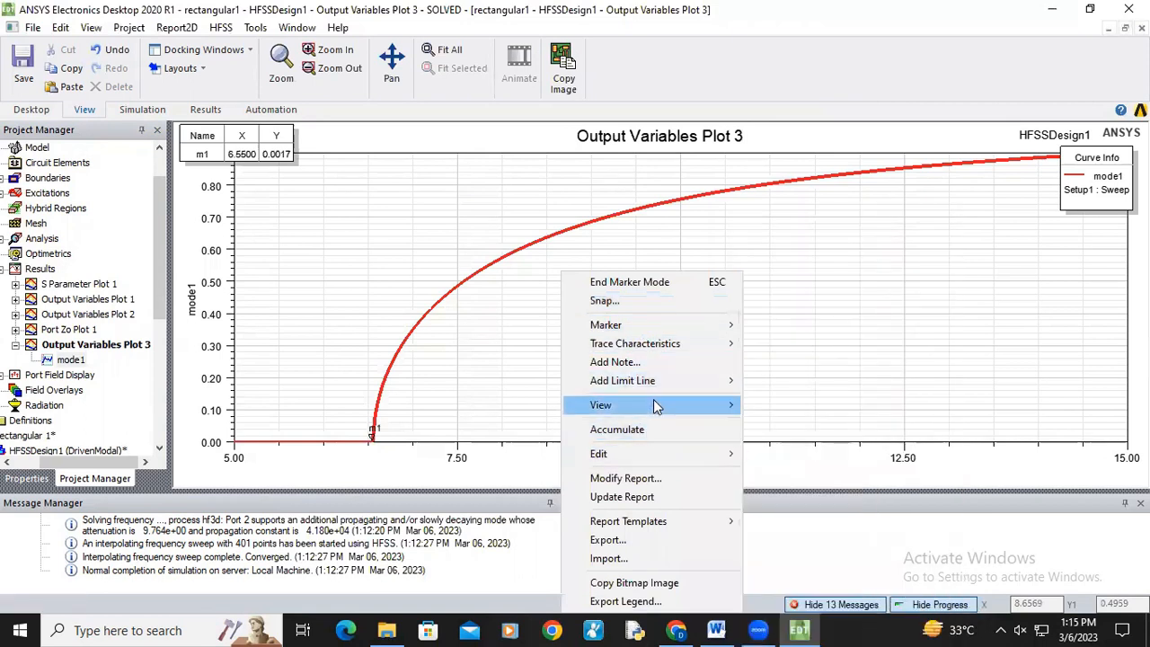
pyautogui.click(647, 363)
pyautogui.write('mode1')
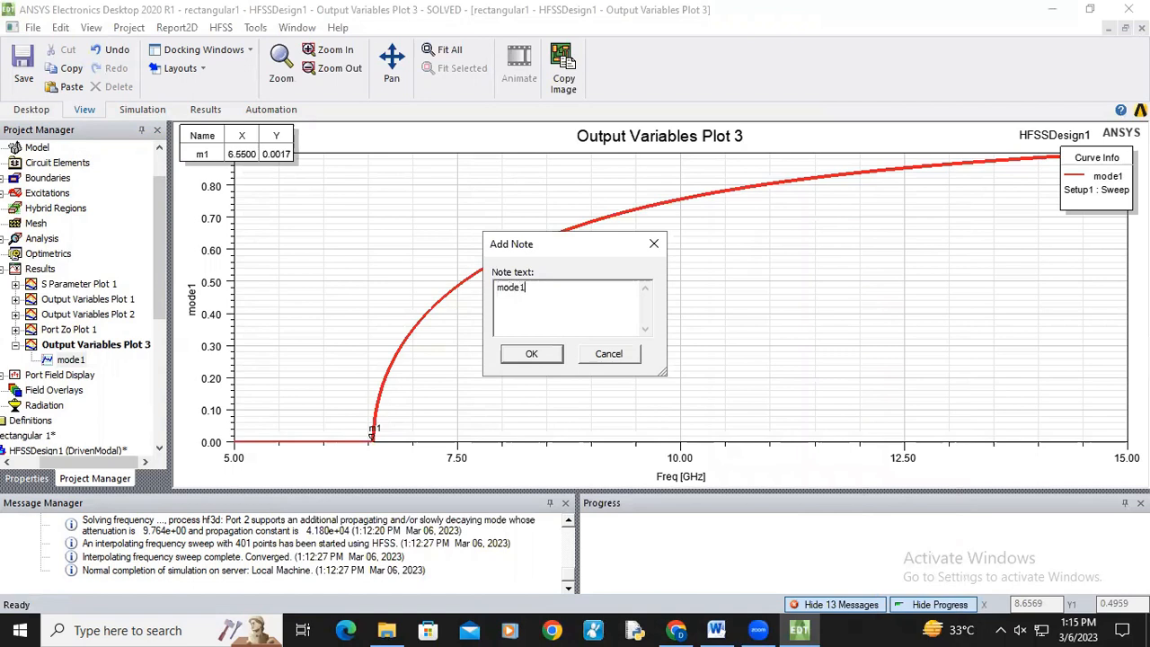
pyautogui.click(531, 353)
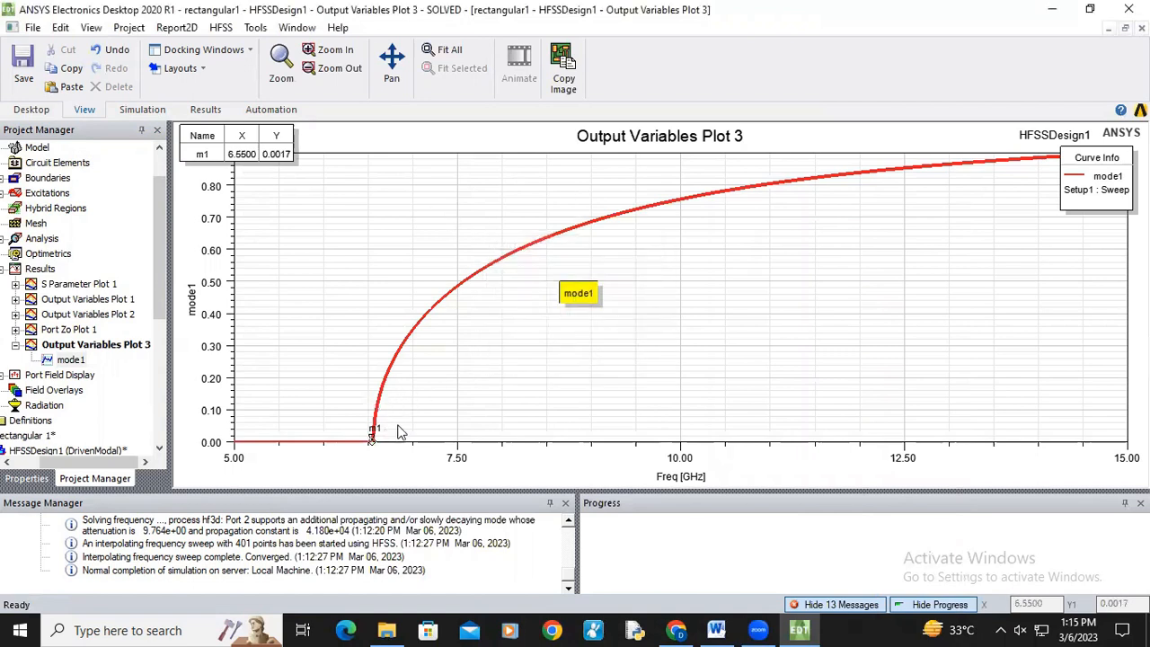
pyautogui.moveTo(579, 300)
pyautogui.mouseDown()
pyautogui.moveTo(524, 354)
pyautogui.moveTo(407, 428)
pyautogui.mouseUp()
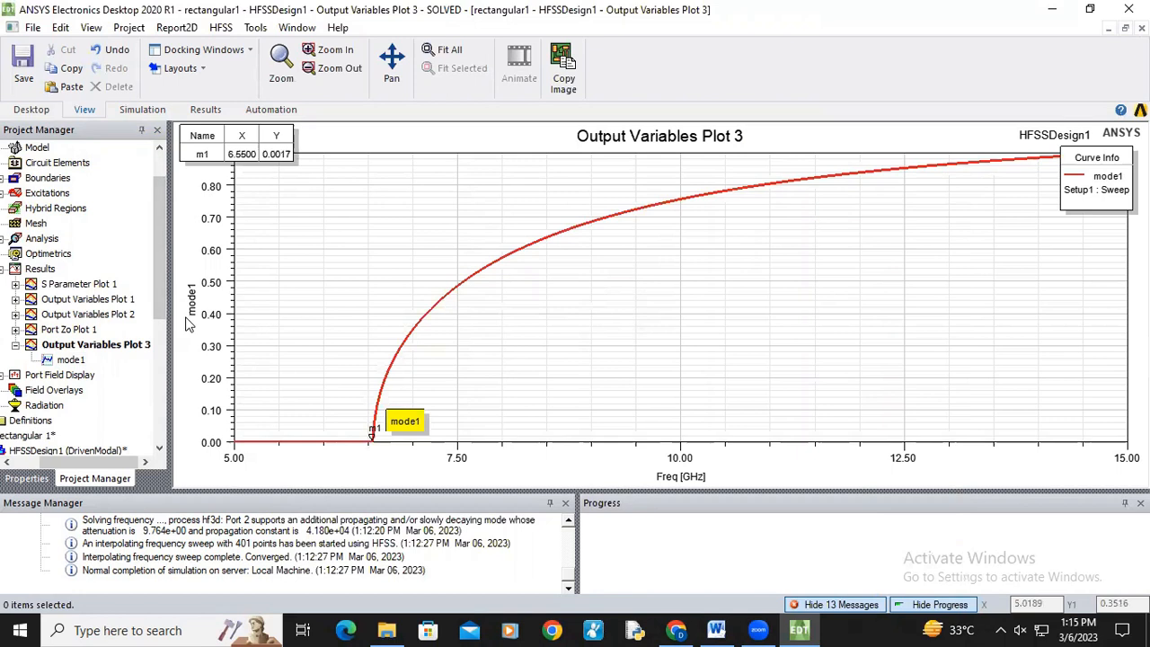
# Create a modal solution data rectangular plot of output variables mode1, mode2 and mode3 for Setup1 : Sweep, and close the report settings.
pyautogui.click(45, 271)
pyautogui.rightClick(144, 160)
pyautogui.moveTo(193, 139)
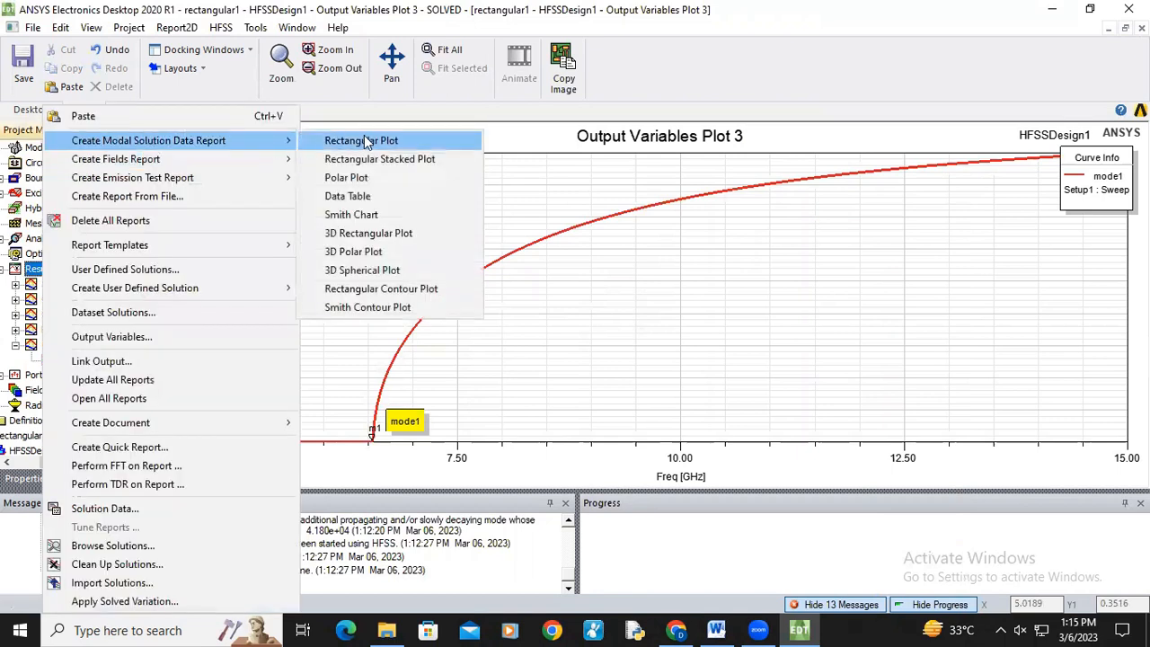
pyautogui.click(369, 142)
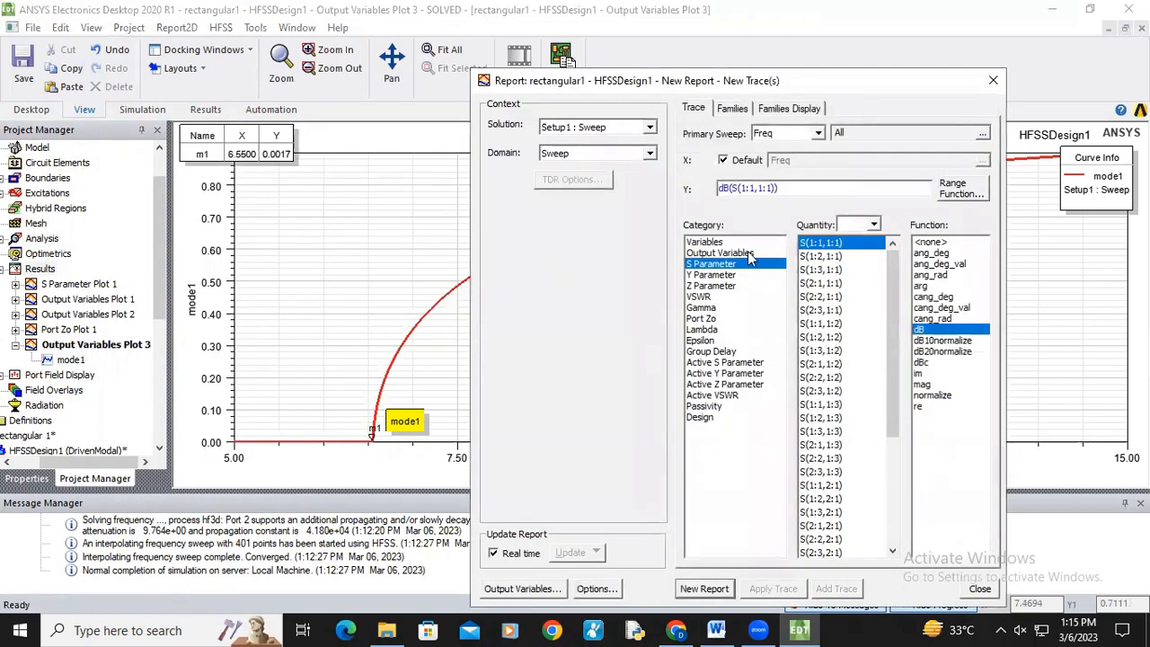
pyautogui.click(753, 255)
pyautogui.click(825, 271)
pyautogui.keyDown('ctrl'); pyautogui.click(816, 283); pyautogui.keyUp('ctrl')
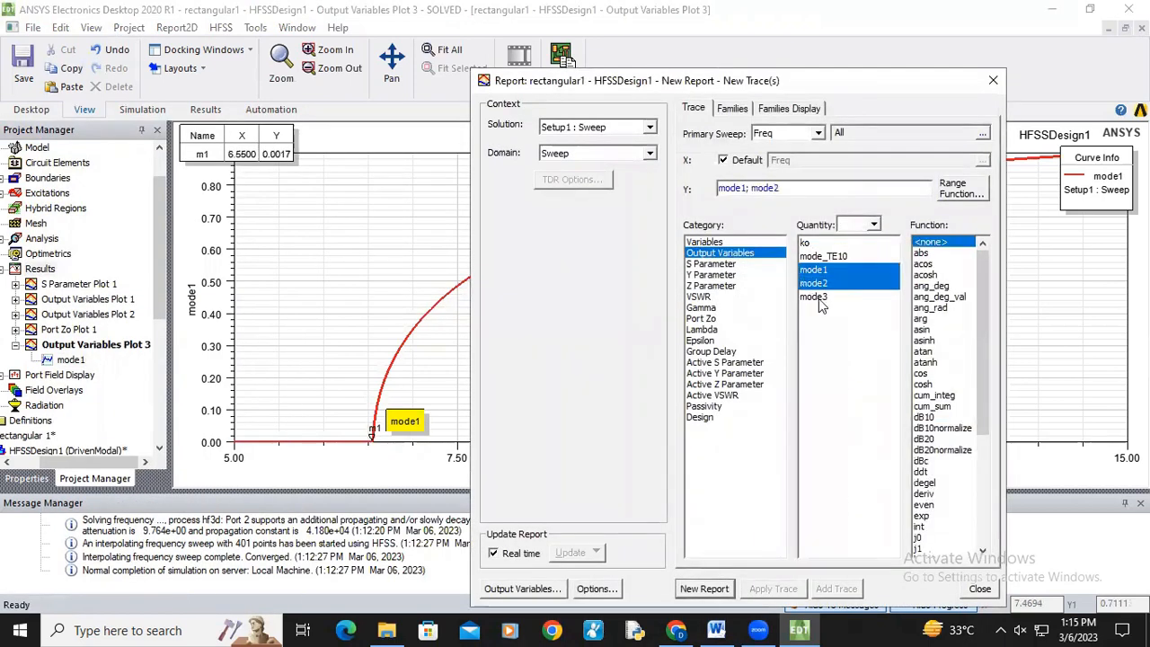
pyautogui.keyDown('ctrl'); pyautogui.click(819, 298); pyautogui.keyUp('ctrl')
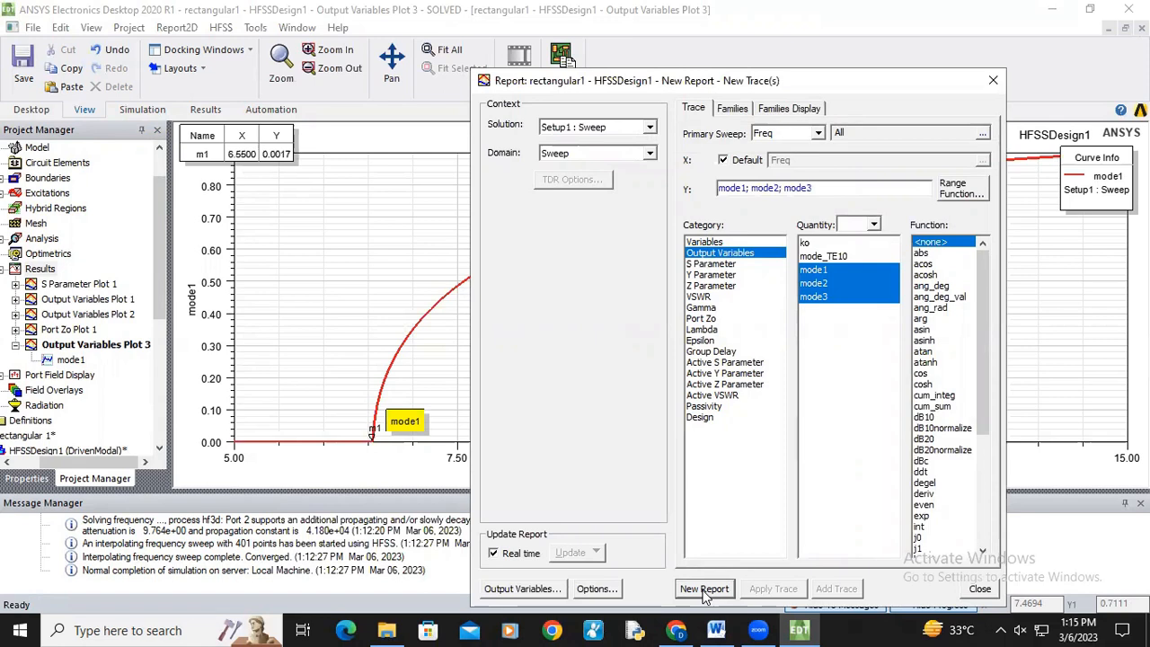
pyautogui.click(705, 588)
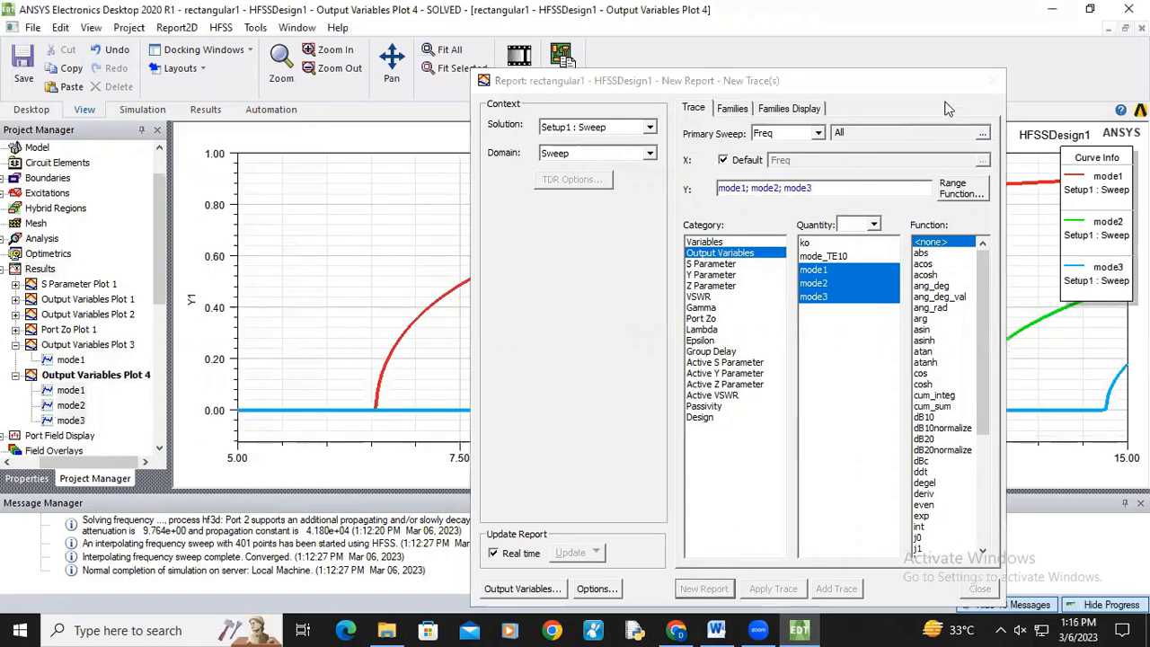
pyautogui.click(993, 80)
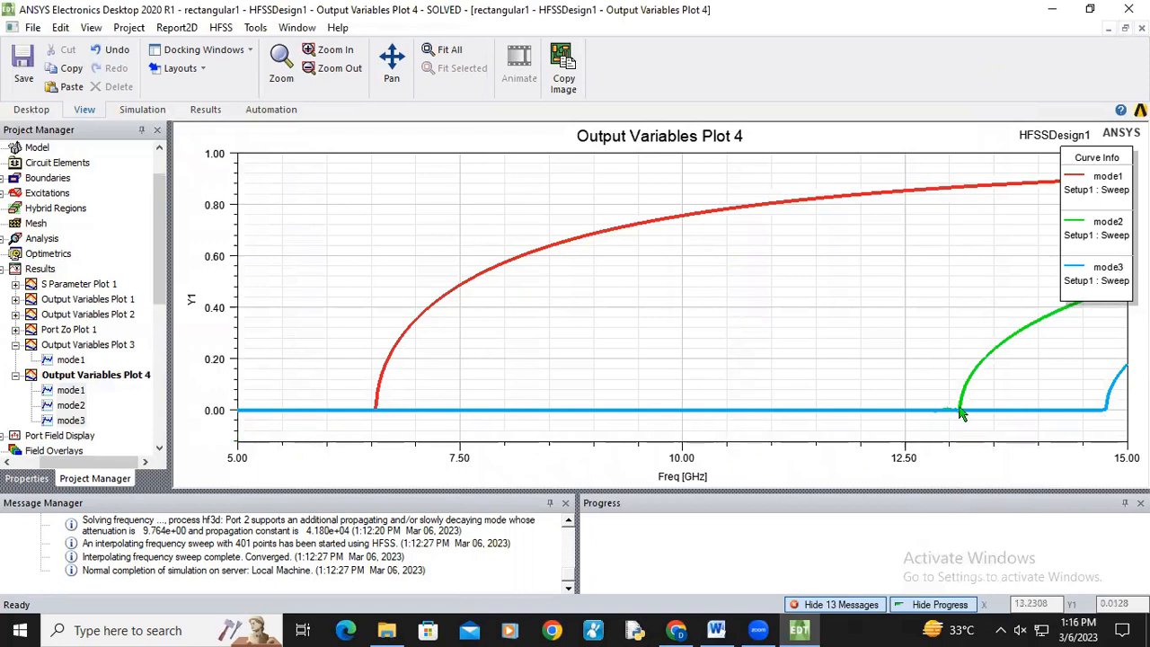
# Add markers where the mode1, mode2 and mode3 curves start rising from zero, at about 6.55, 13.15 and 14.725 GHz.
pyautogui.rightClick(588, 291)
pyautogui.moveTo(701, 299)
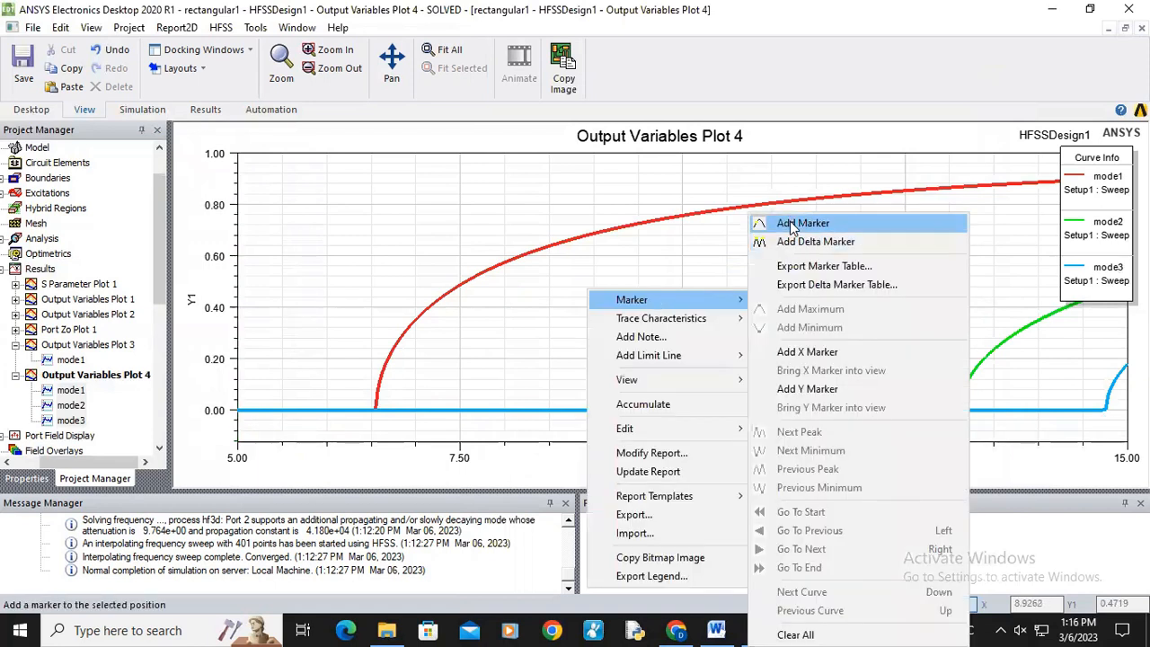
pyautogui.click(791, 225)
pyautogui.click(375, 405)
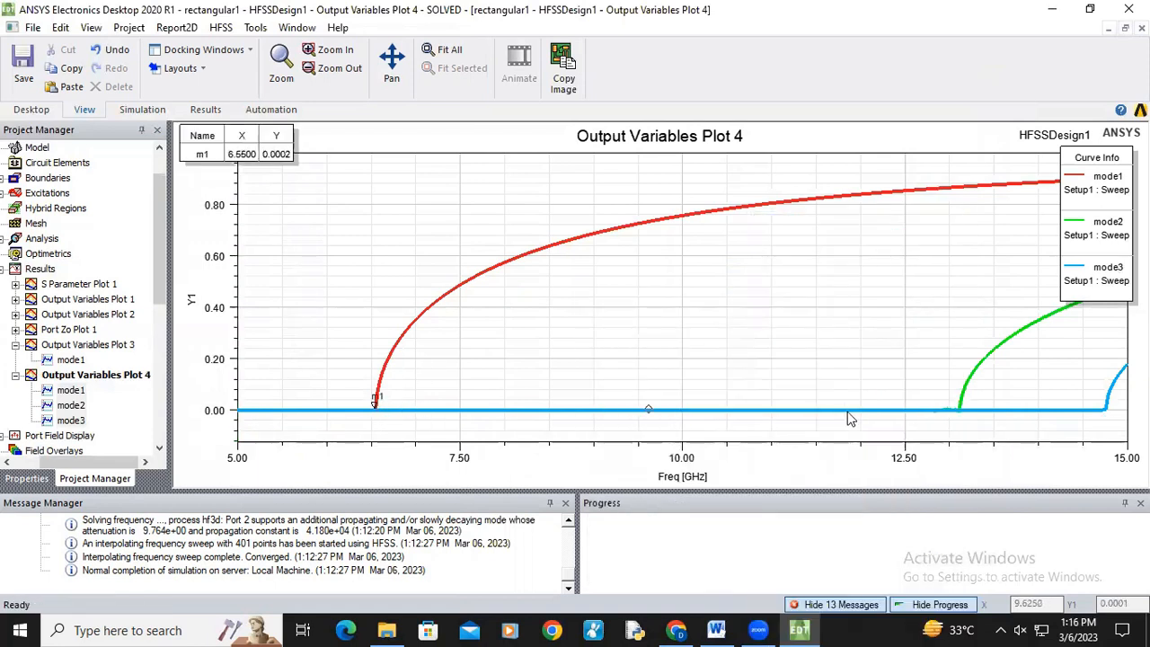
pyautogui.click(962, 409)
pyautogui.click(1104, 409)
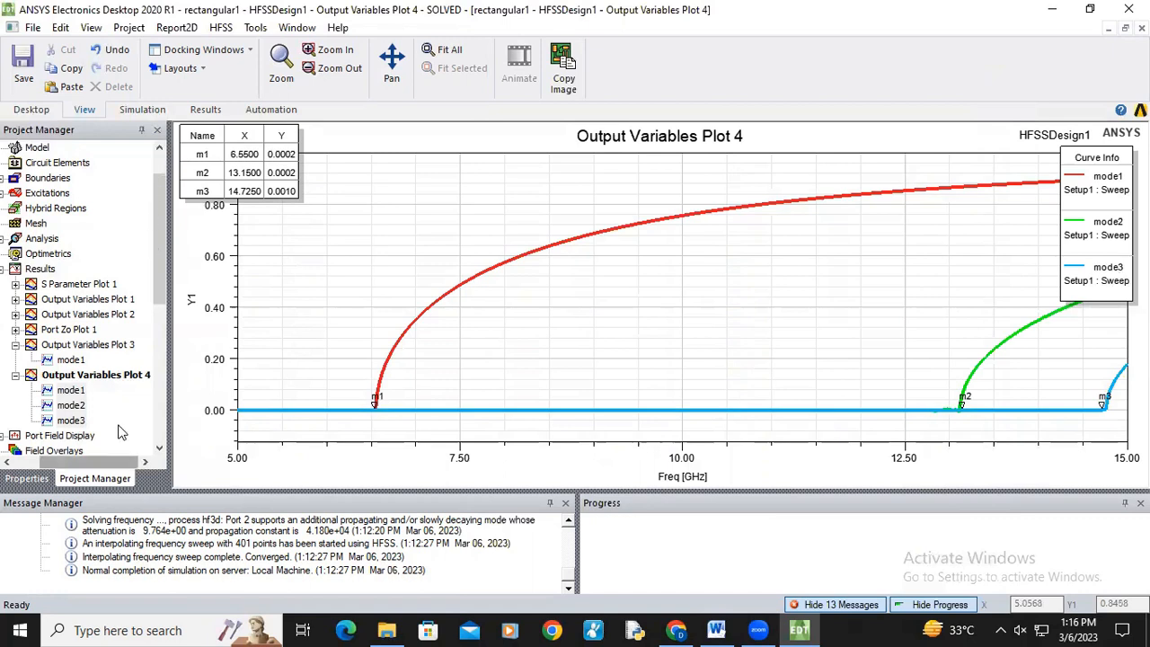
# Review the number of modes and the integration line settings of wave port excitations 1 and 2.
pyautogui.moveTo(119, 462); pyautogui.dragTo(93, 462)
pyautogui.scroll(1, 164, 198)
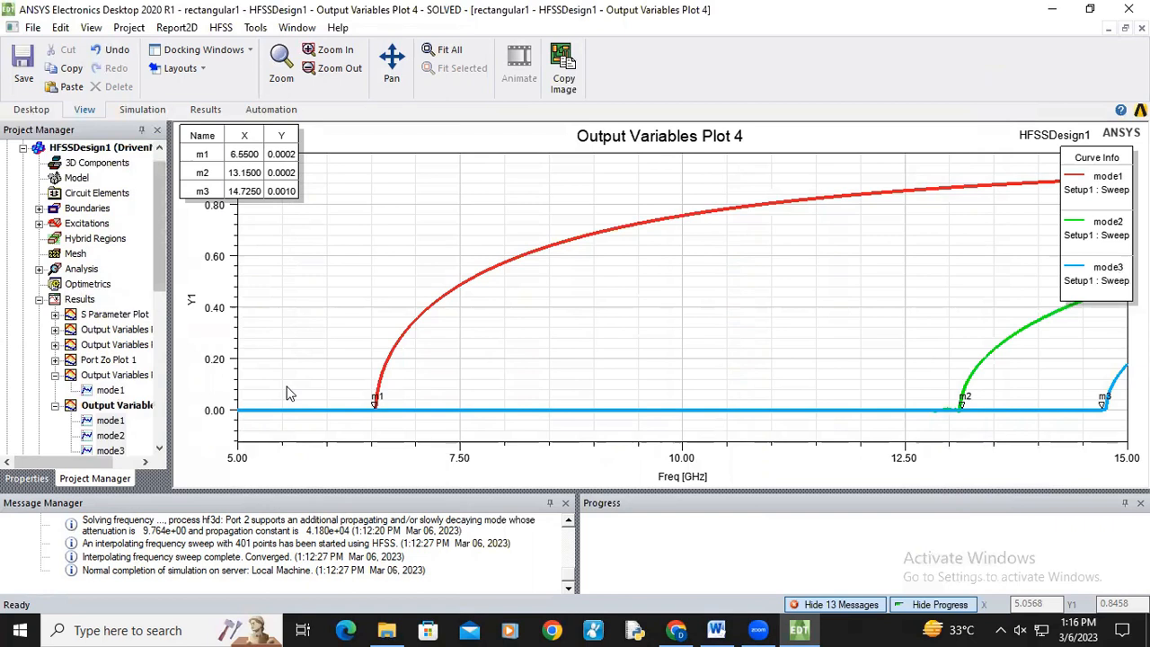
pyautogui.scroll(-1, 139, 304)
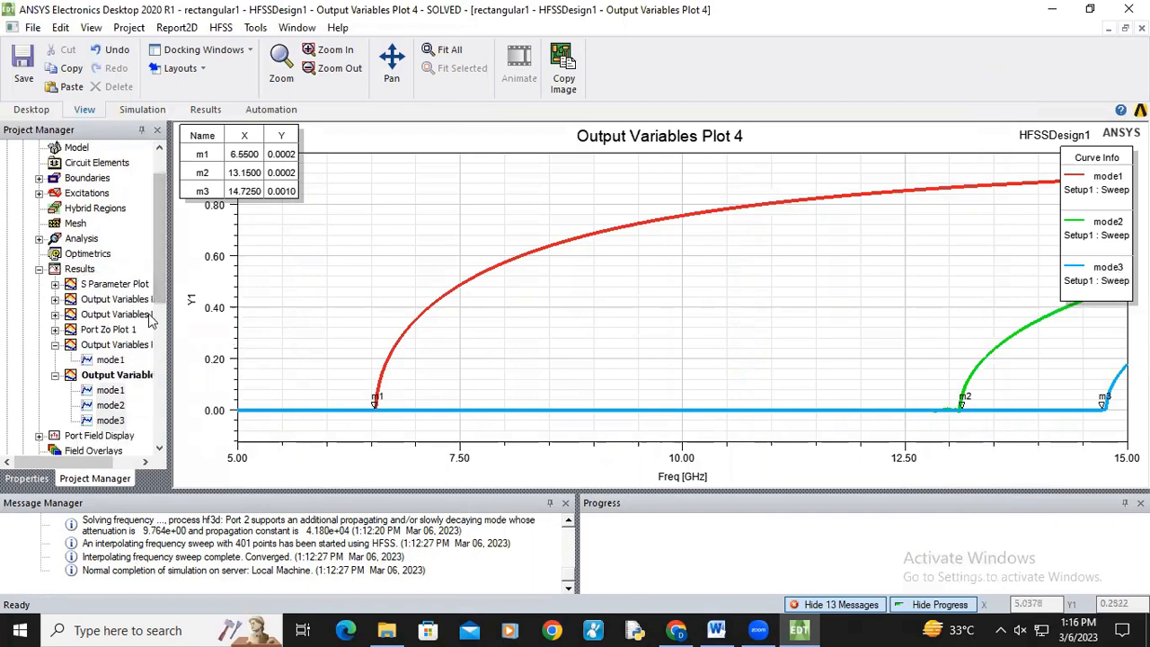
pyautogui.scroll(-3, 164, 341)
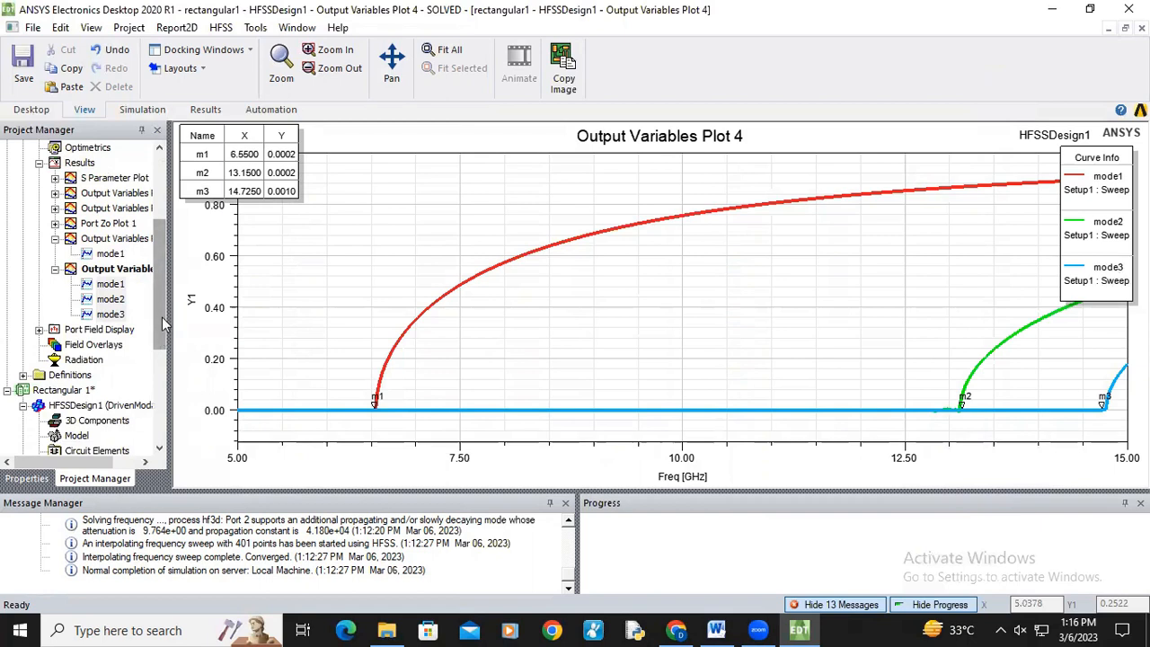
pyautogui.scroll(3, 164, 323)
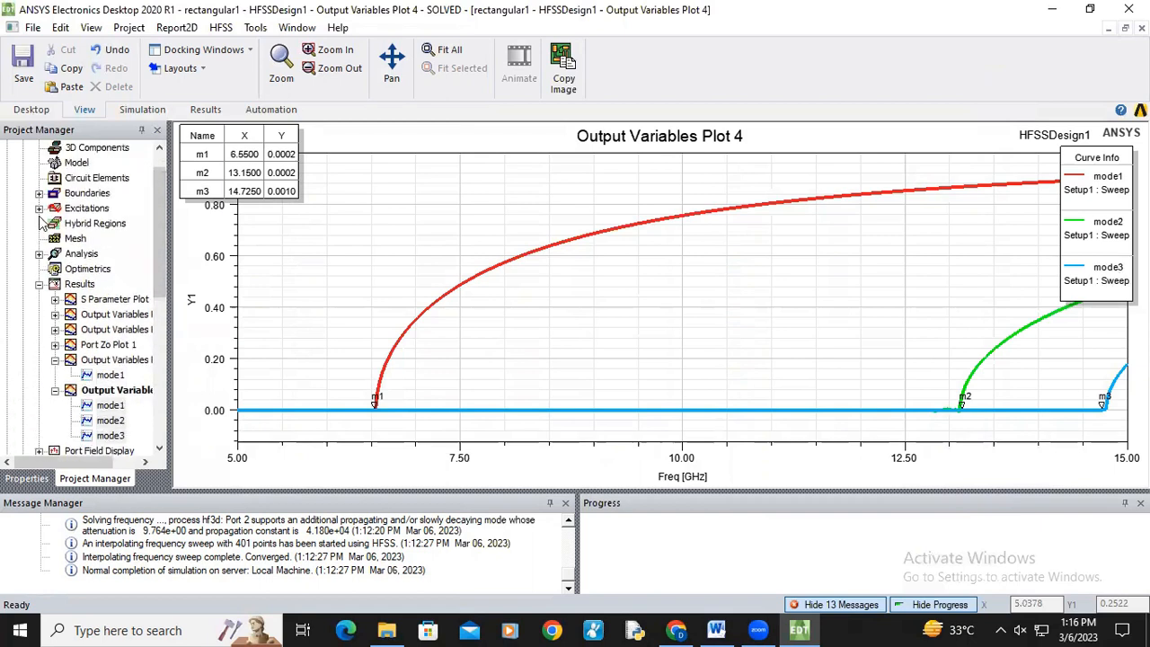
pyautogui.click(39, 209)
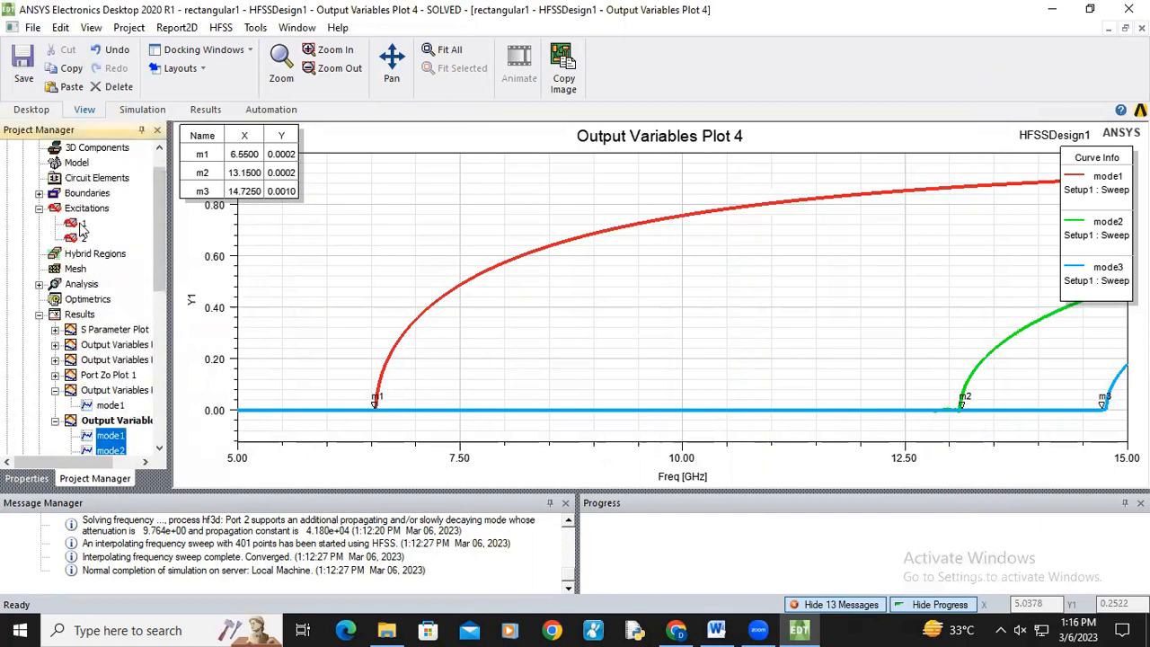
pyautogui.doubleClick(79, 226)
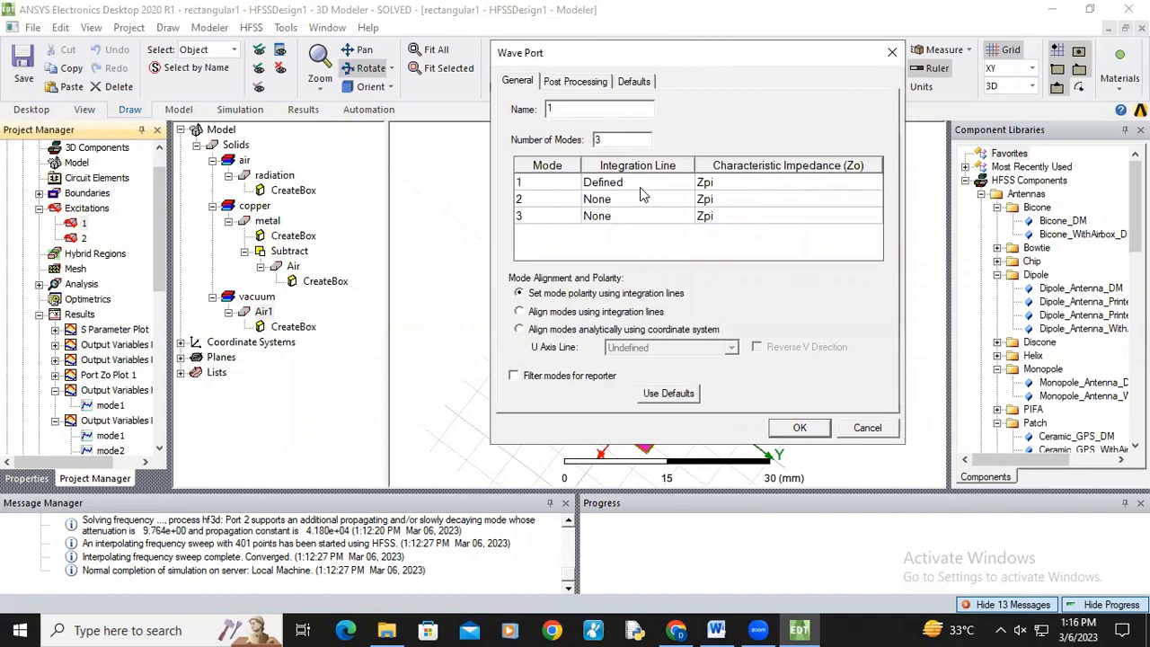
pyautogui.click(800, 427)
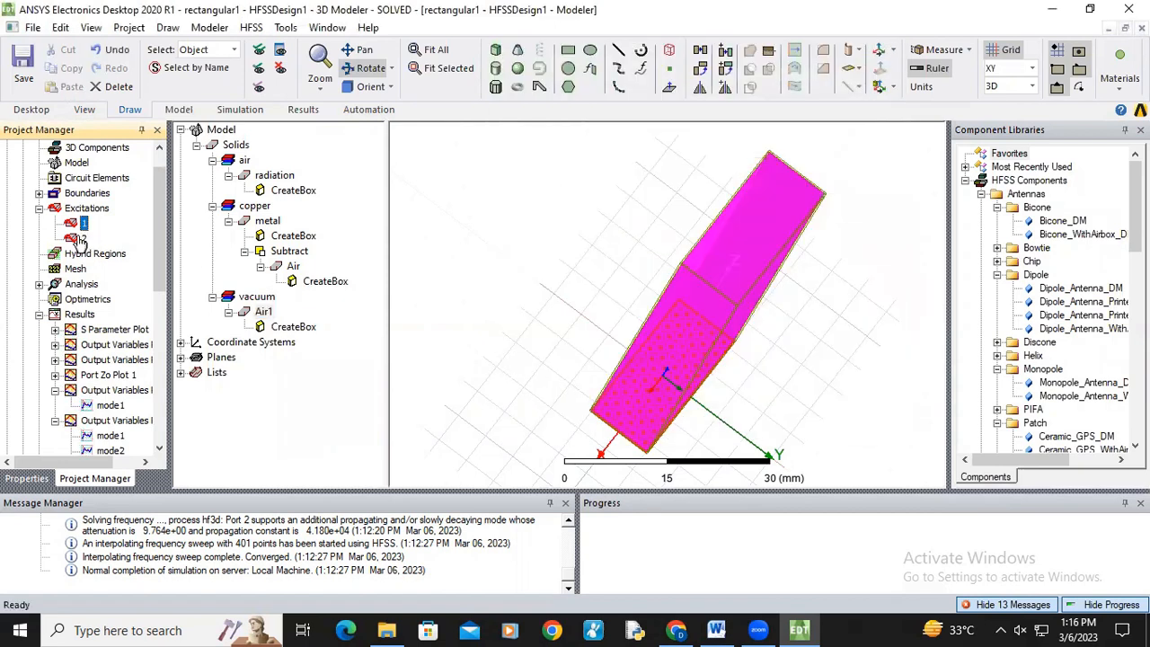
pyautogui.doubleClick(82, 239)
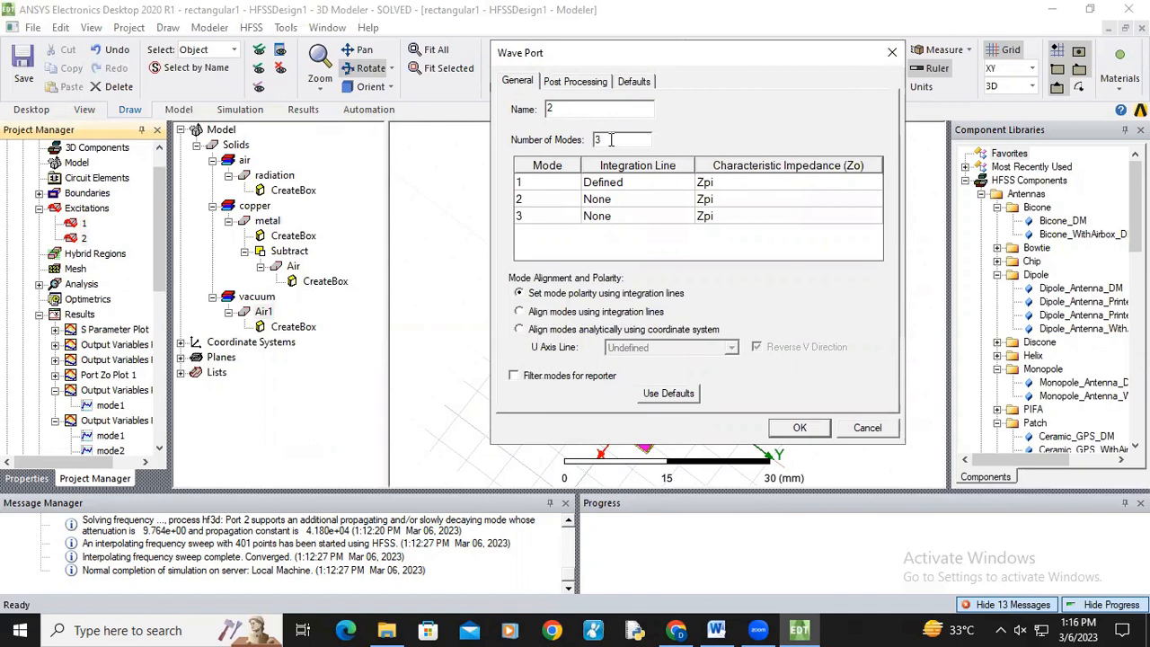
pyautogui.click(798, 426)
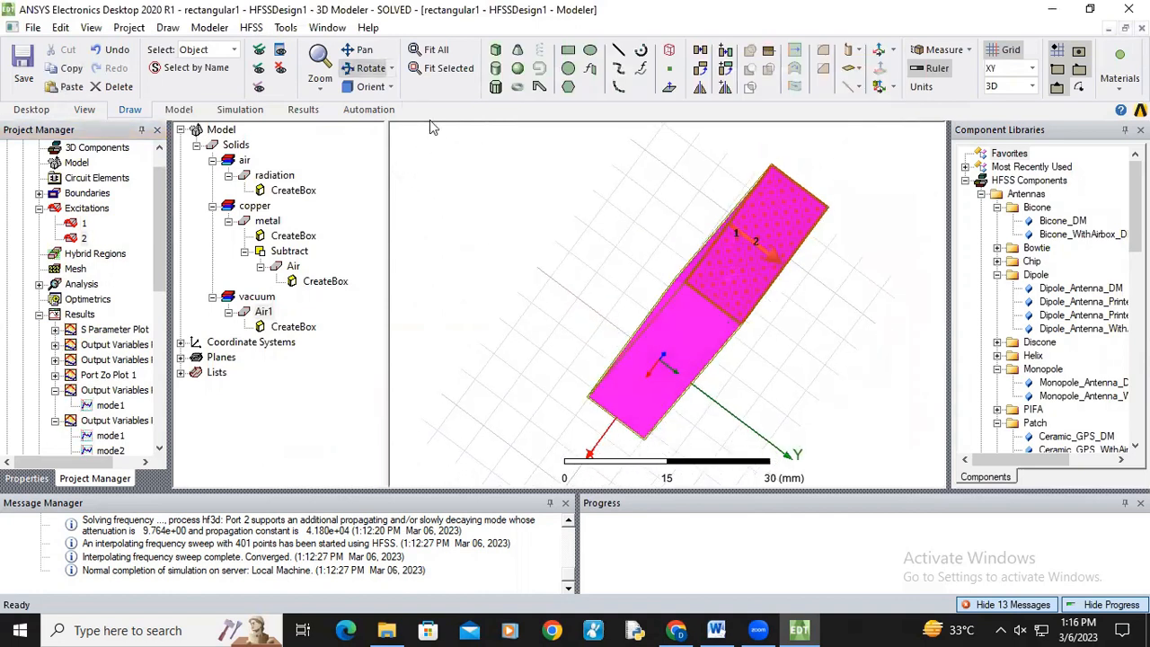
pyautogui.moveTo(652, 258); pyautogui.dragTo(493, 337)
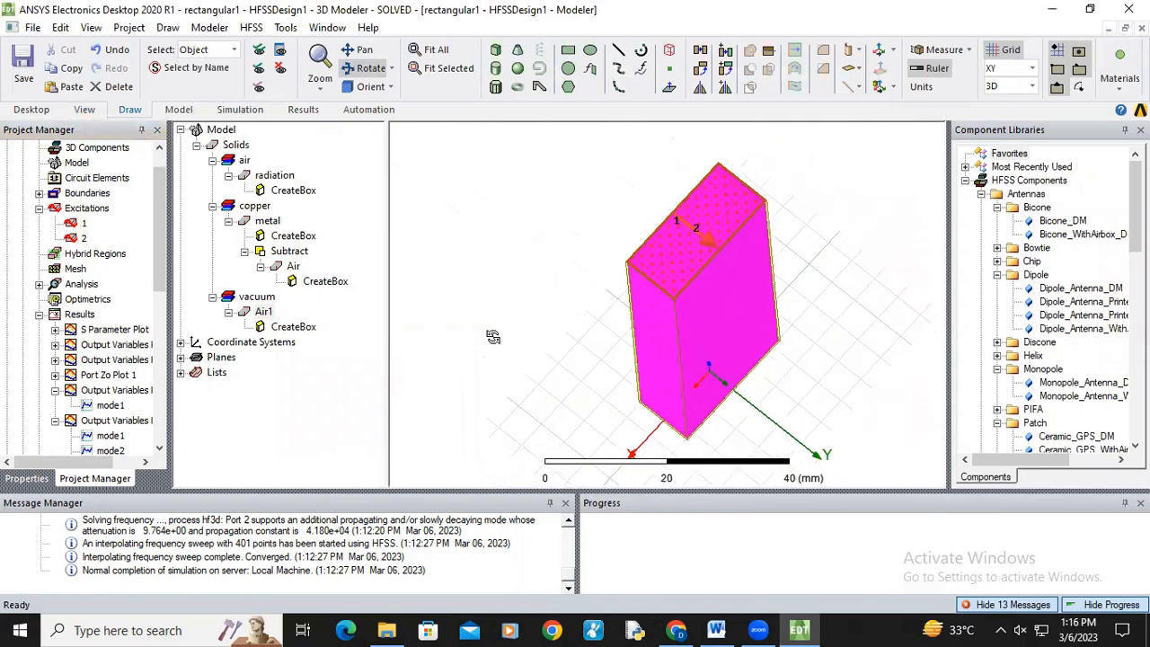
pyautogui.click(87, 317)
pyautogui.moveTo(721, 318); pyautogui.dragTo(724, 359)
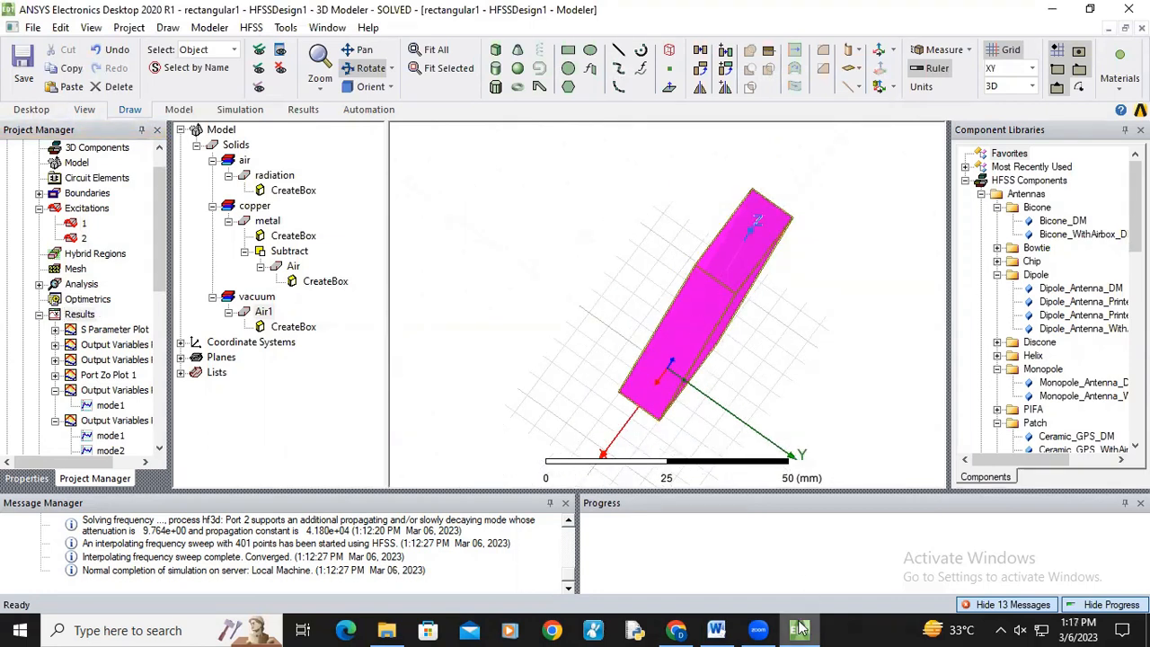